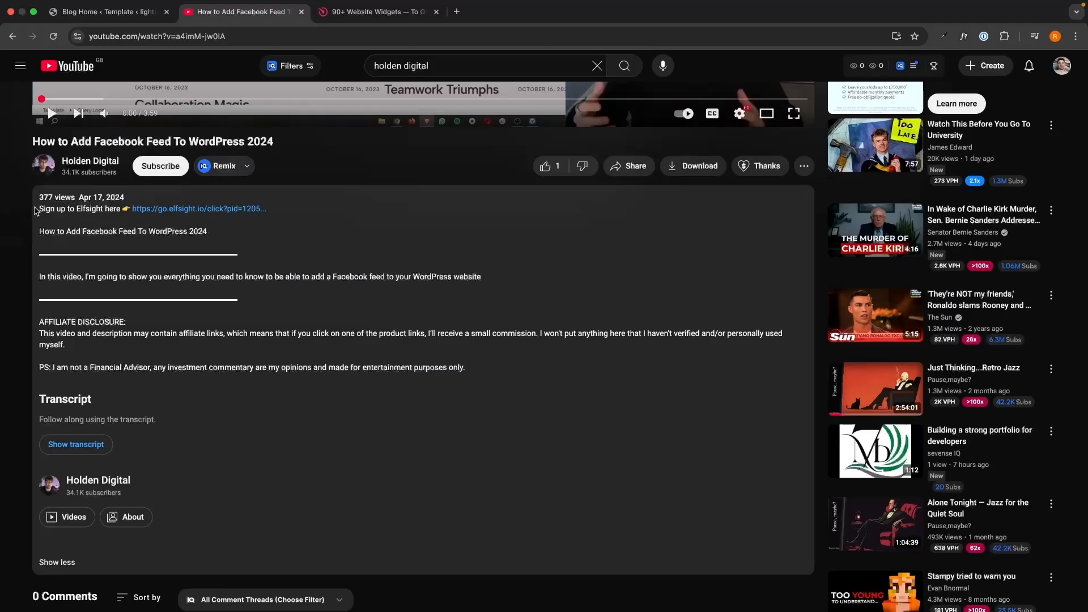
Step: Create an Elfsight account by submitting an email address, then a password on Create Account
left_click_drag(39, 208, 485, 370)
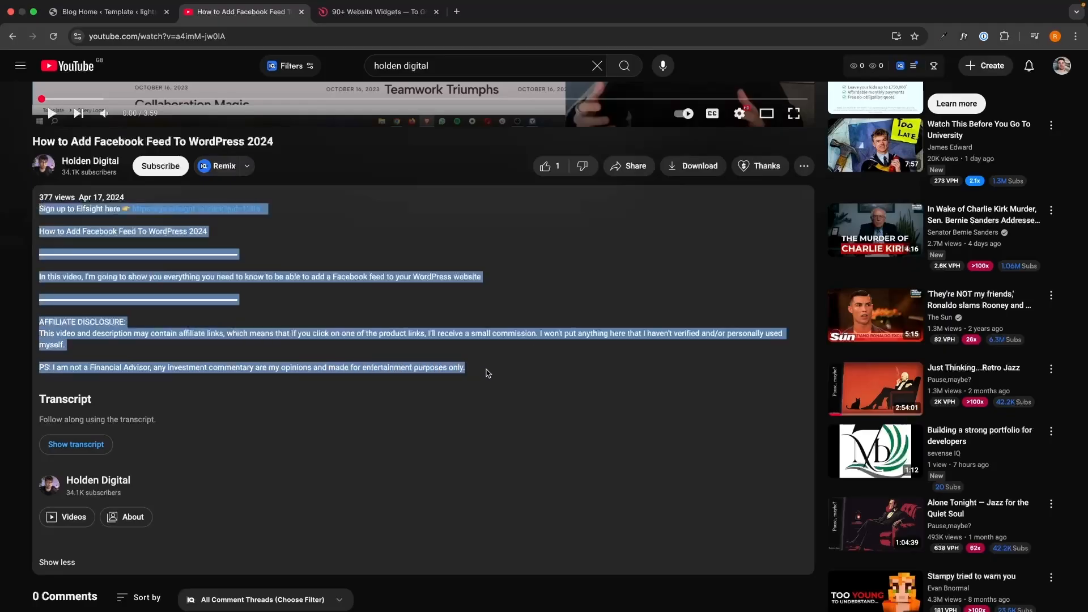
left_click(485, 357)
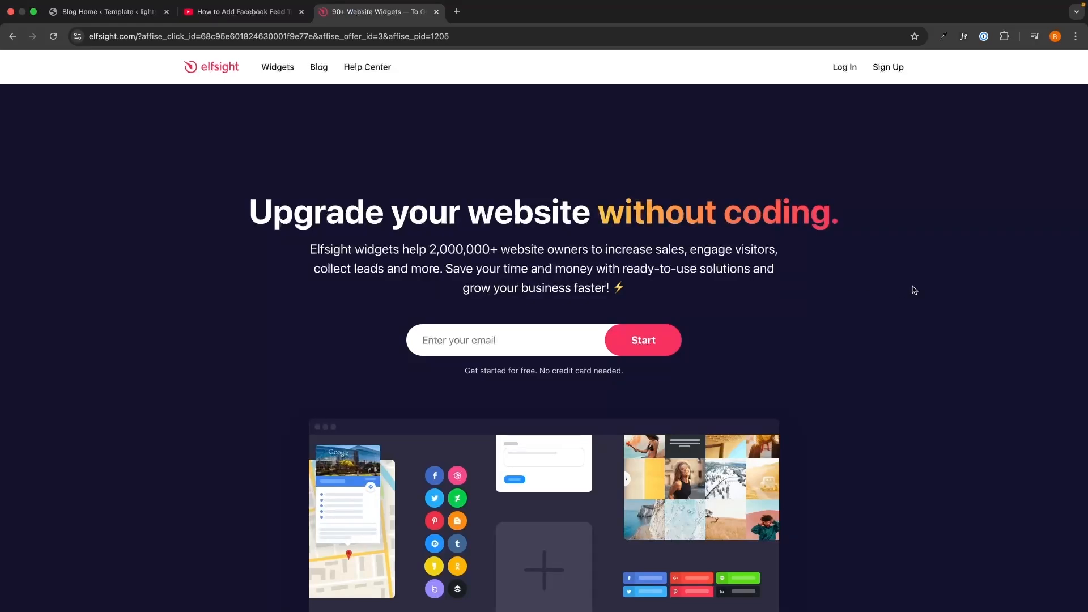
left_click(583, 339)
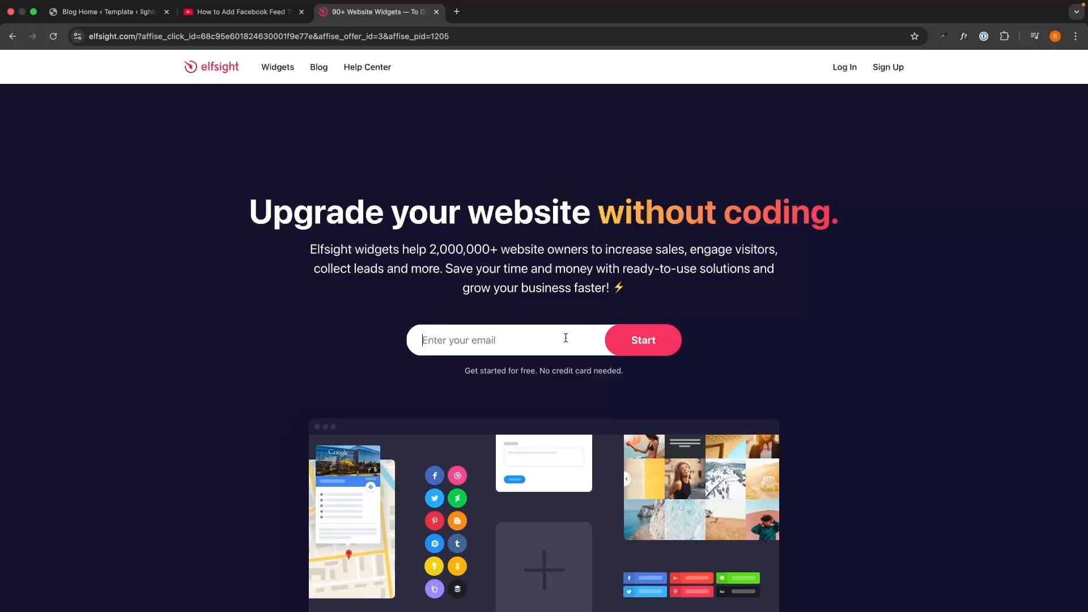
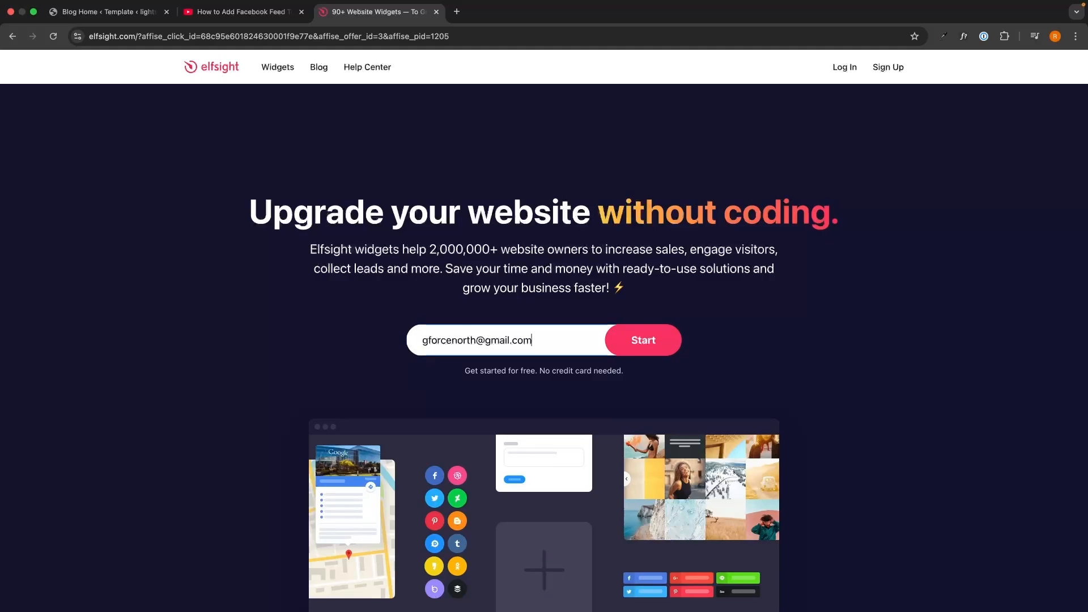
key("Return")
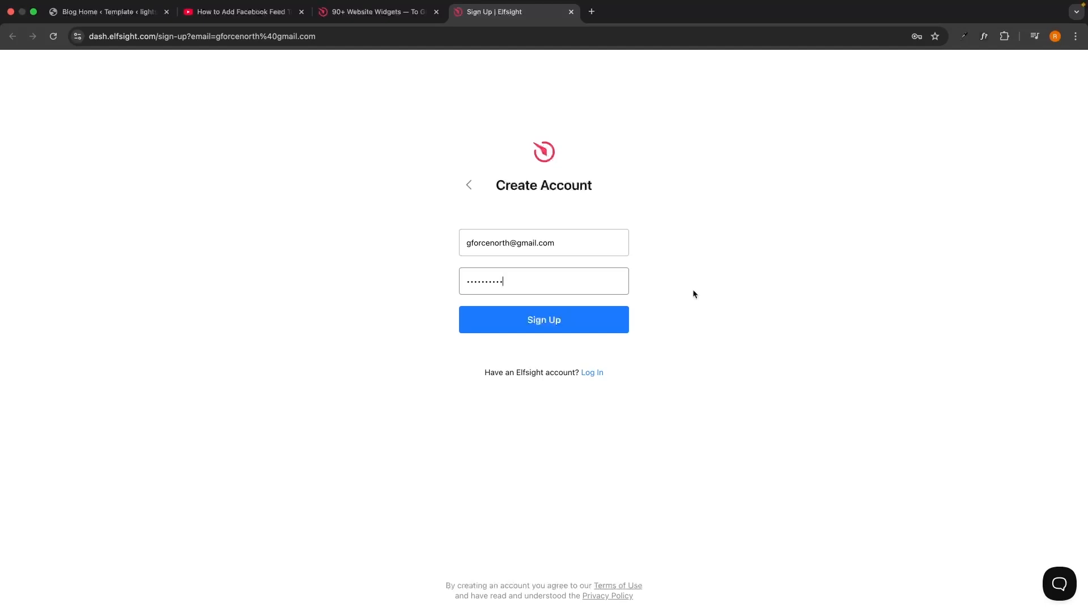
left_click(613, 322)
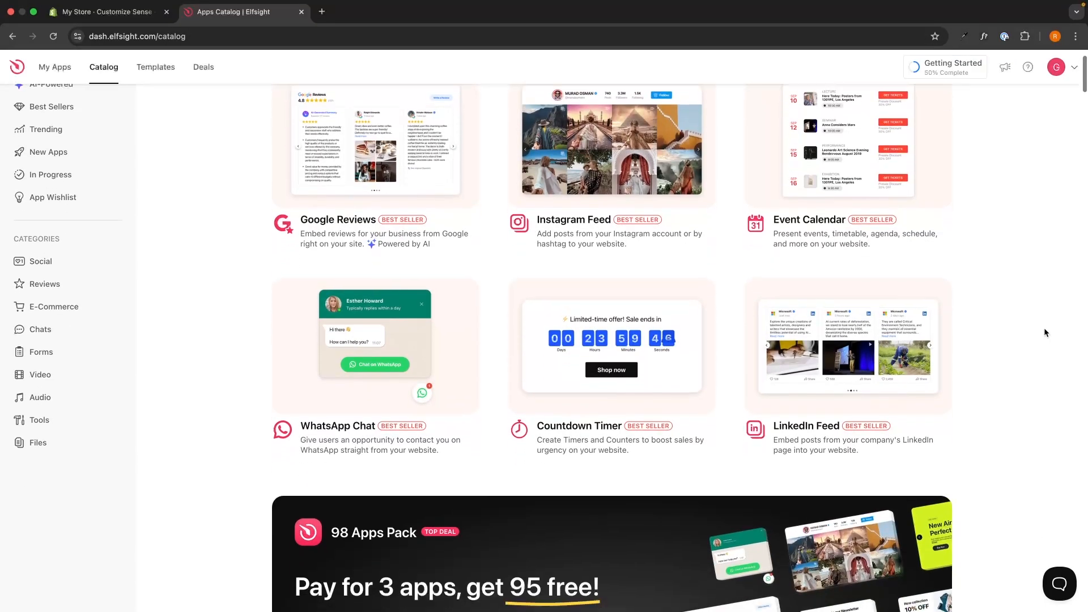
Step: Search the Apps Catalog for 'number' and start a new Number Counter widget
scroll(1046, 332, "down", 3)
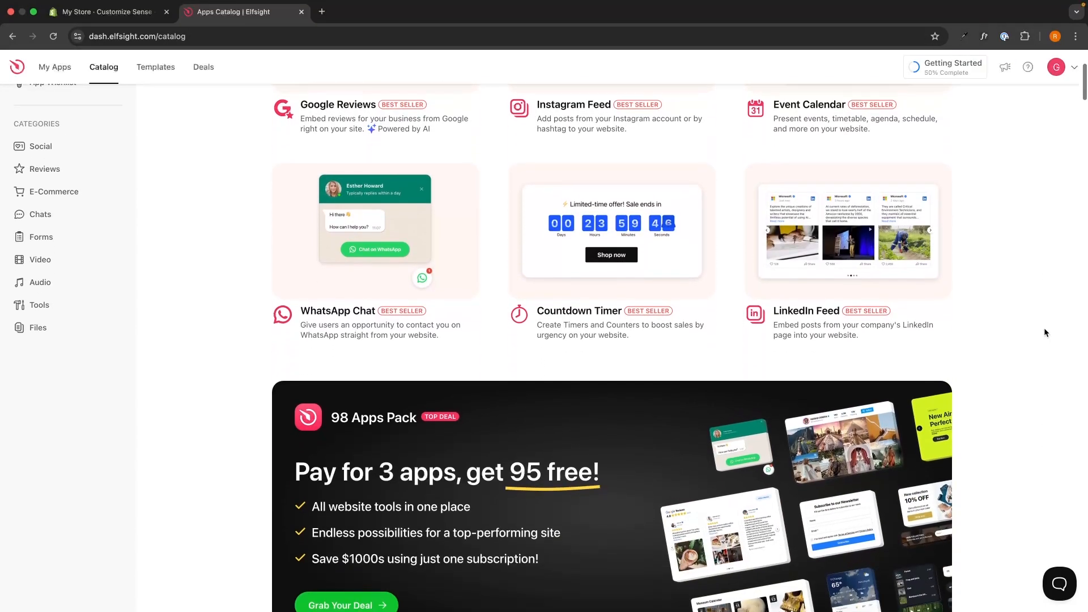
scroll(1044, 327, "up", 5)
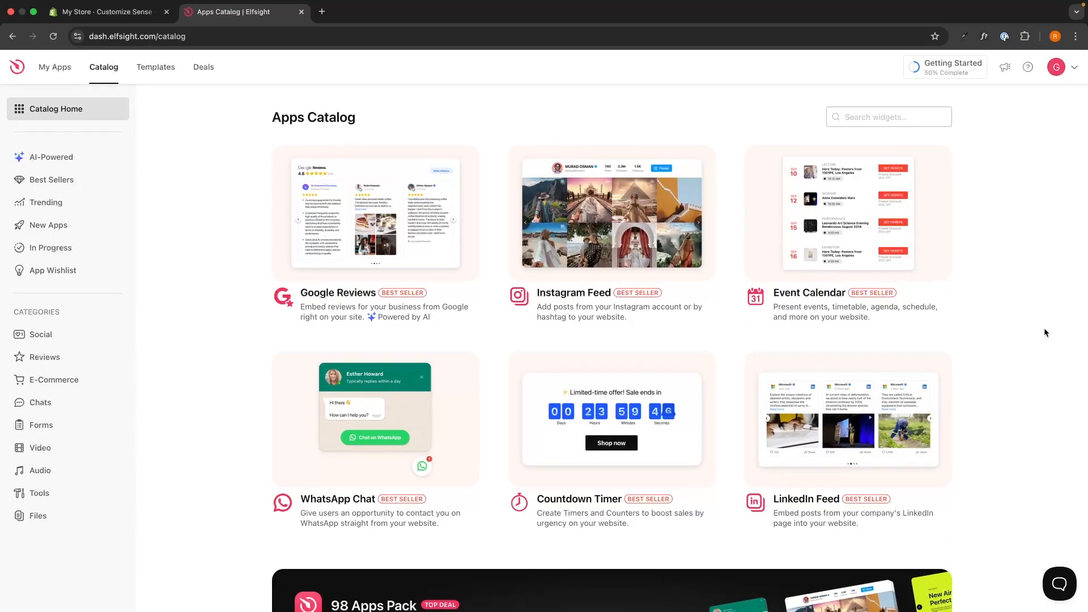
left_click(872, 119)
type("nu")
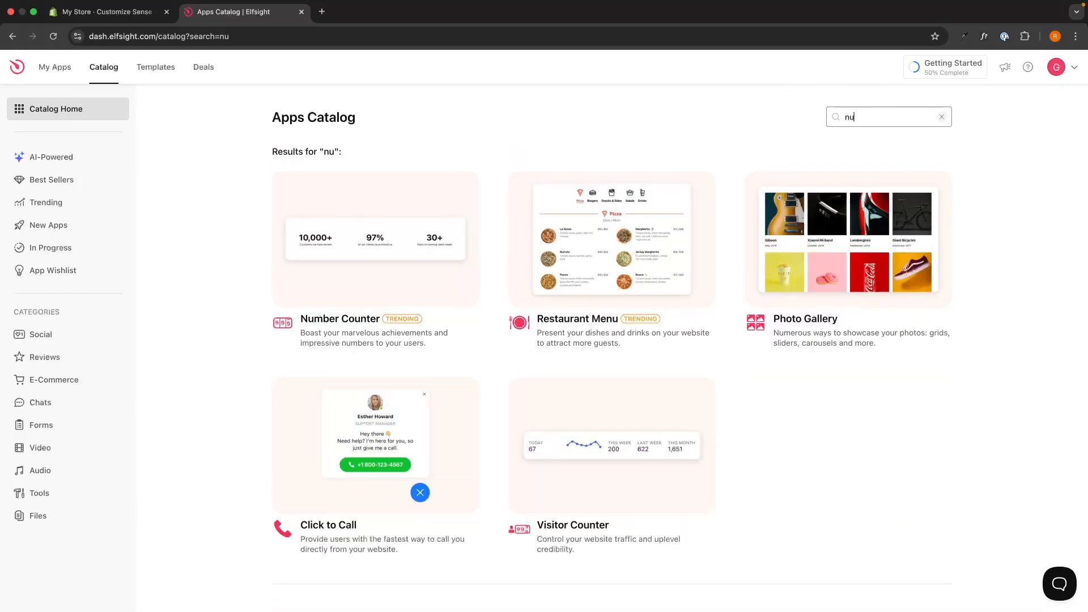
type("mber")
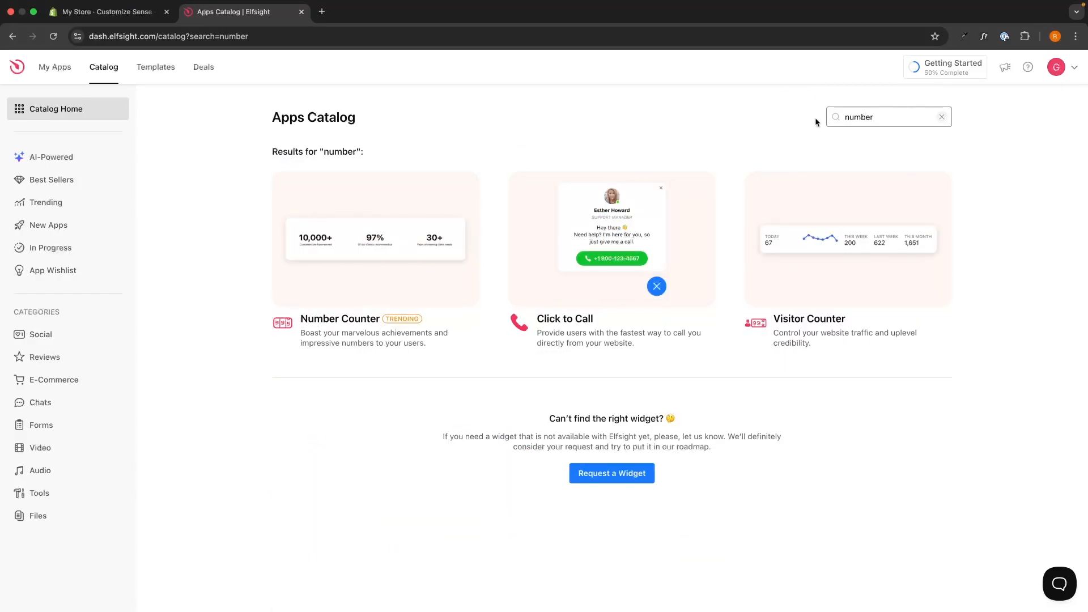
left_click(350, 321)
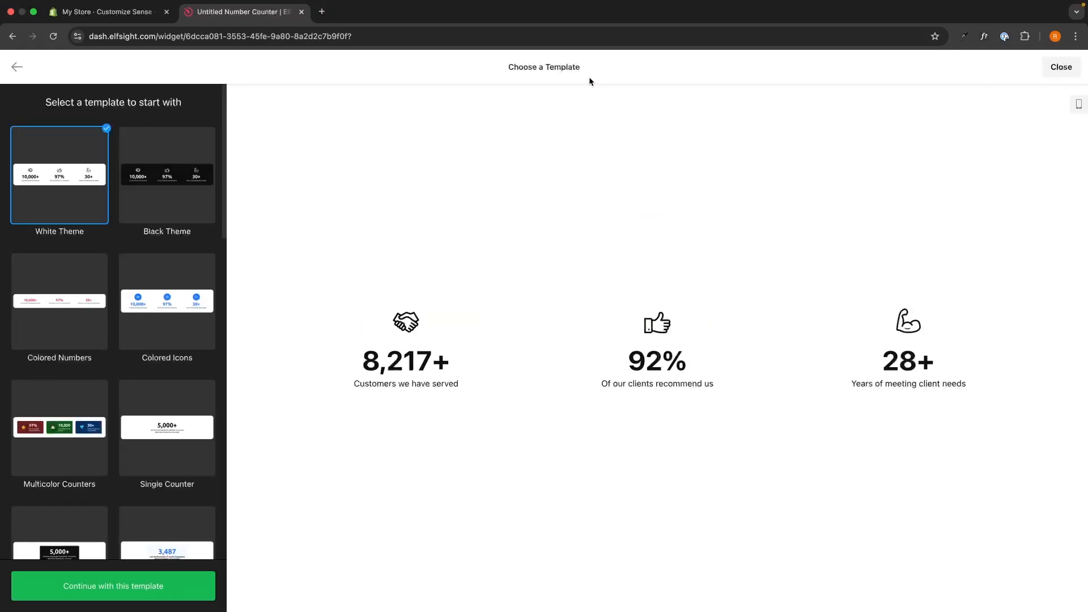
Step: Preview the Colored Numbers, Colored Icons, Multicolor and Single Counter templates
left_click_drag(498, 66, 601, 69)
left_click(600, 69)
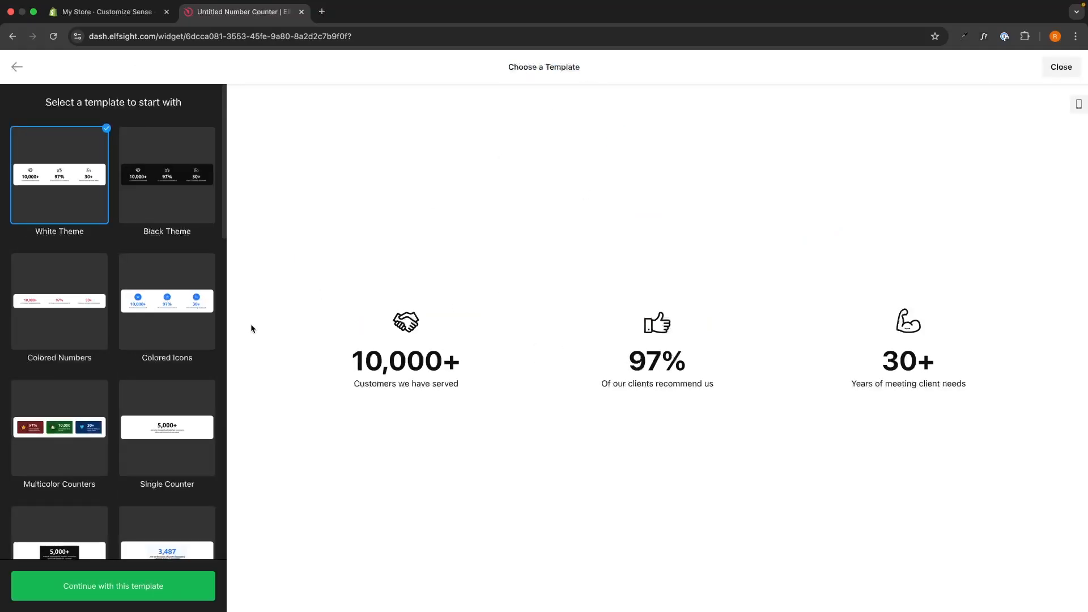
left_click(44, 311)
left_click(160, 322)
scroll(63, 422, "down", 1)
left_click(63, 422)
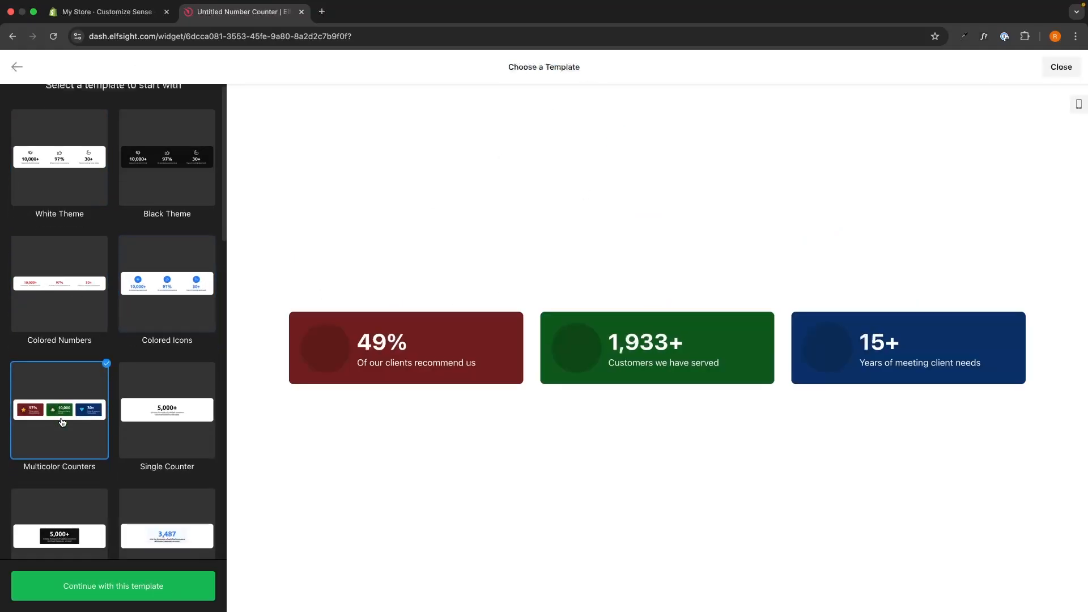
left_click(156, 385)
scroll(156, 386, "down", 4)
left_click(182, 393)
scroll(181, 392, "down", 3)
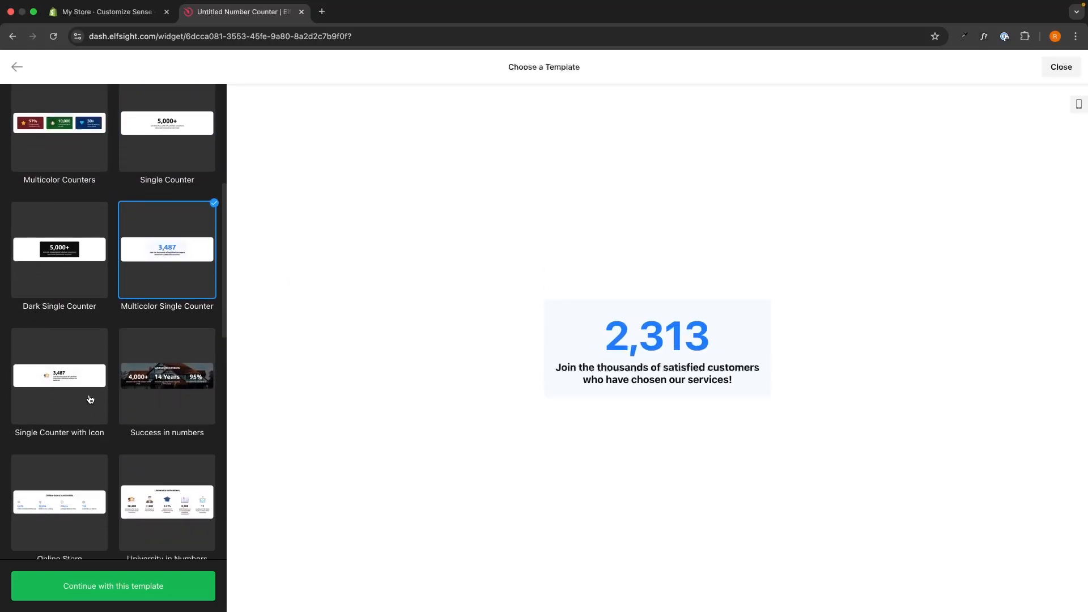
scroll(90, 399, "up", 5)
Step: Compare Black Theme, White Theme and others, then continue with the Colored Icons template
left_click(167, 187)
left_click(60, 306)
left_click(159, 318)
left_click(59, 425)
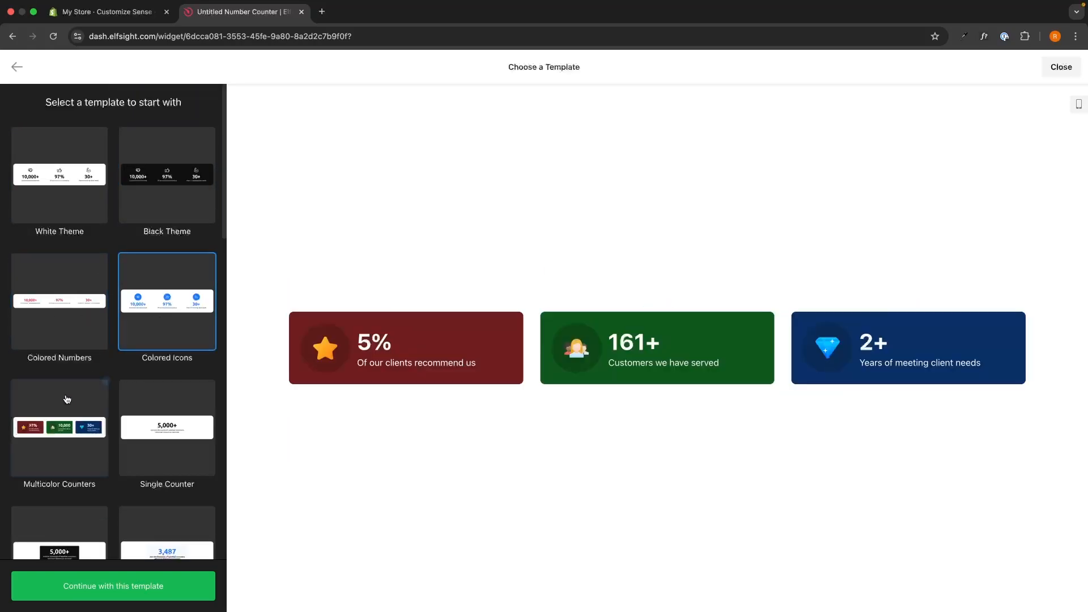
left_click(152, 407)
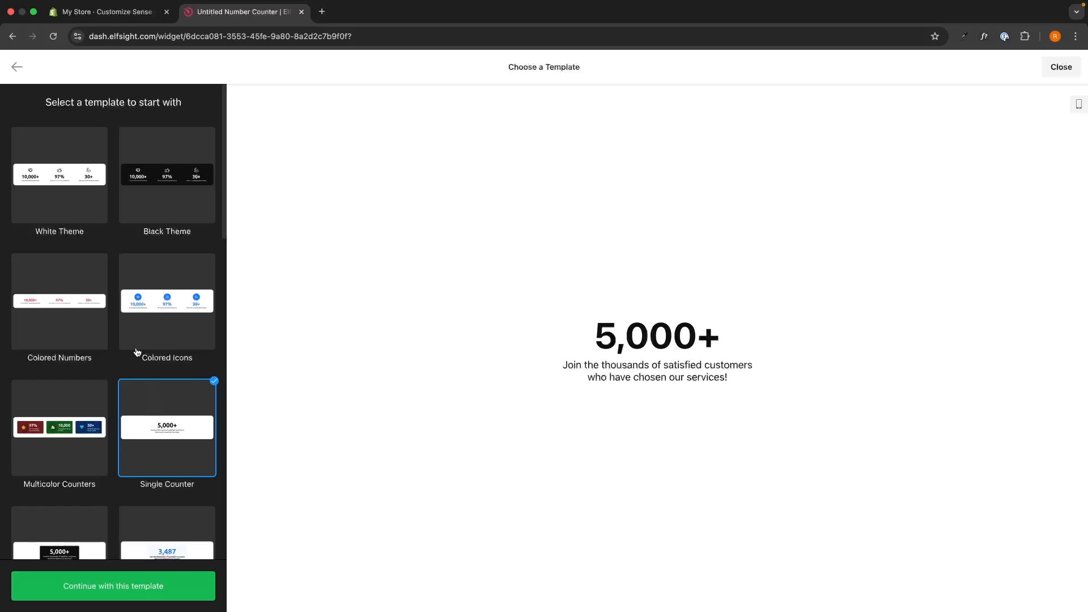
left_click(73, 217)
left_click(167, 301)
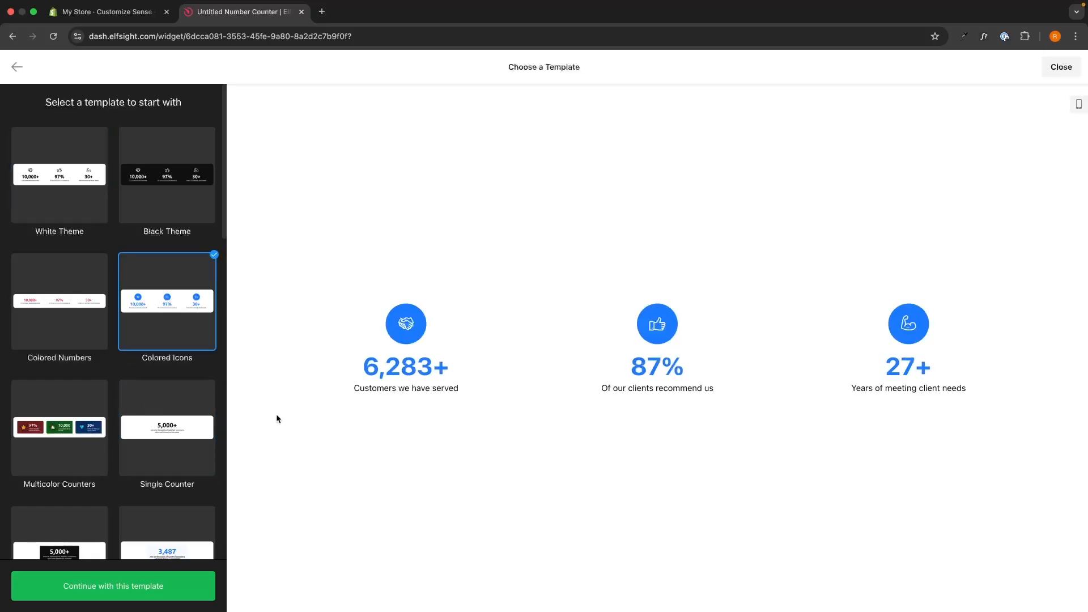
left_click(103, 592)
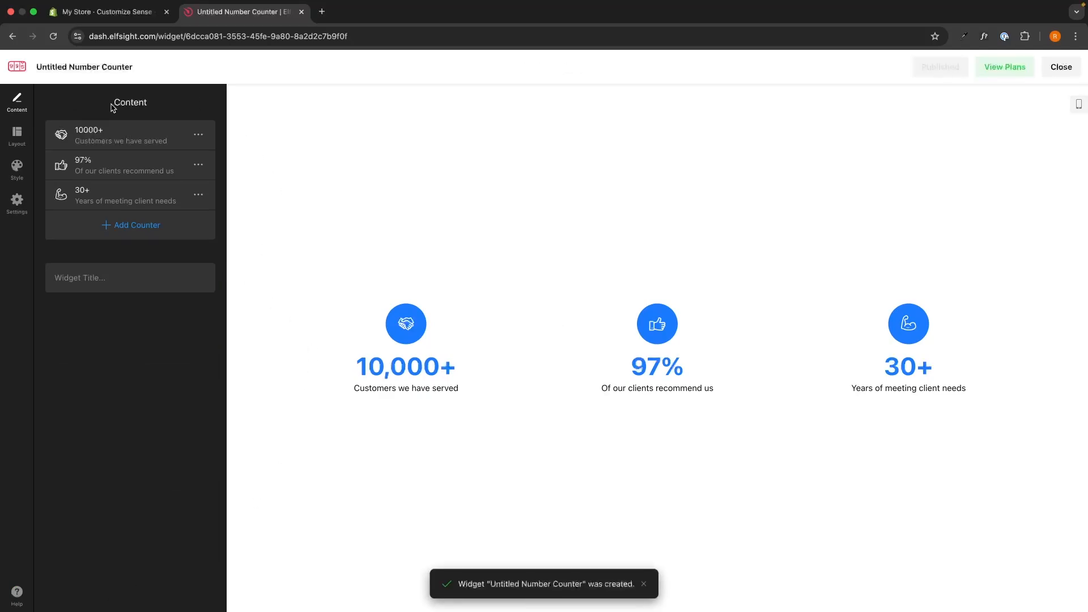
Step: Change the first counter's caption to 'Countries served'
left_click_drag(111, 103, 154, 108)
left_click(155, 107)
left_click(106, 138)
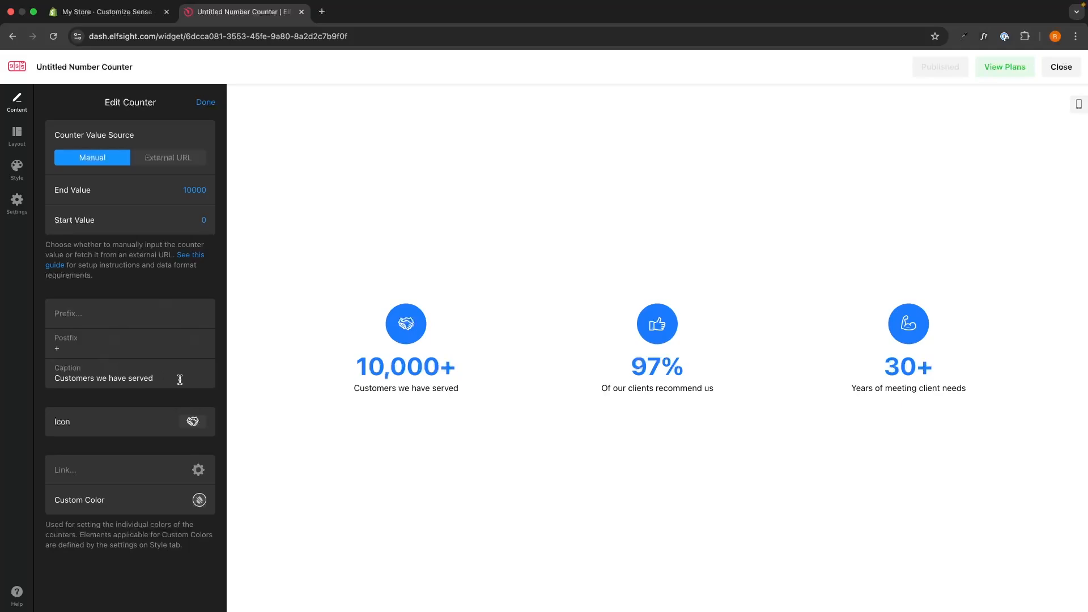
left_click_drag(177, 379, 47, 380)
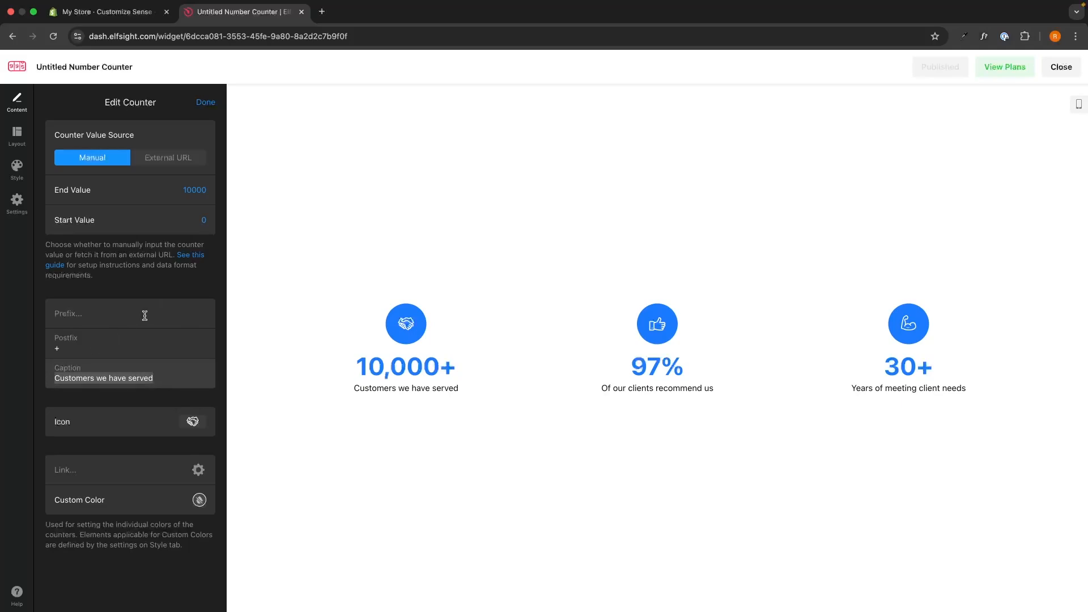
type("Count")
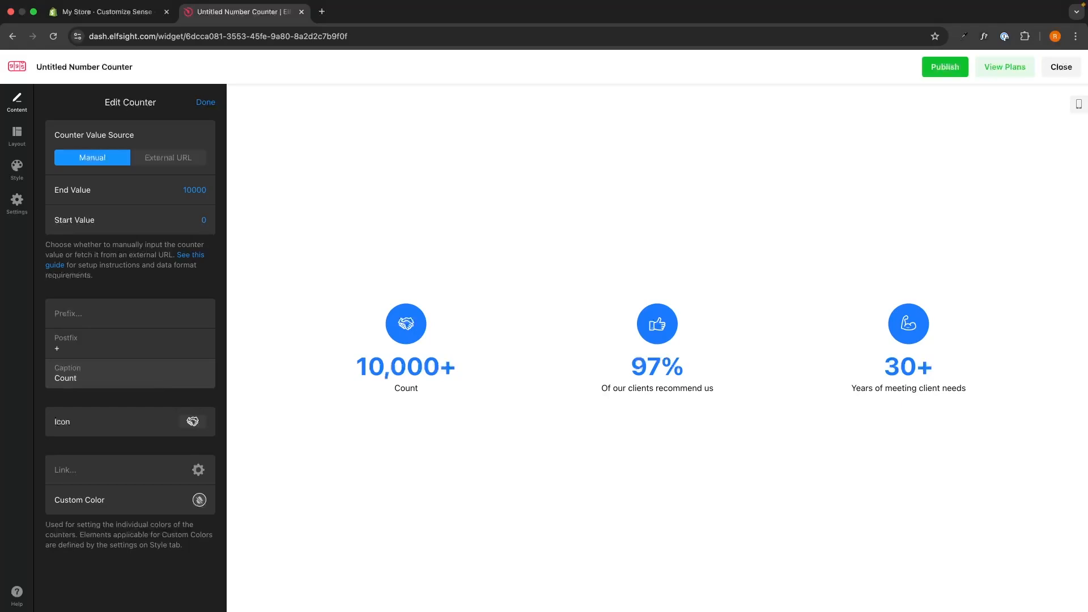
type("ries served")
Step: Set the first counter's End Value from 10000 to 86
double_click(198, 185)
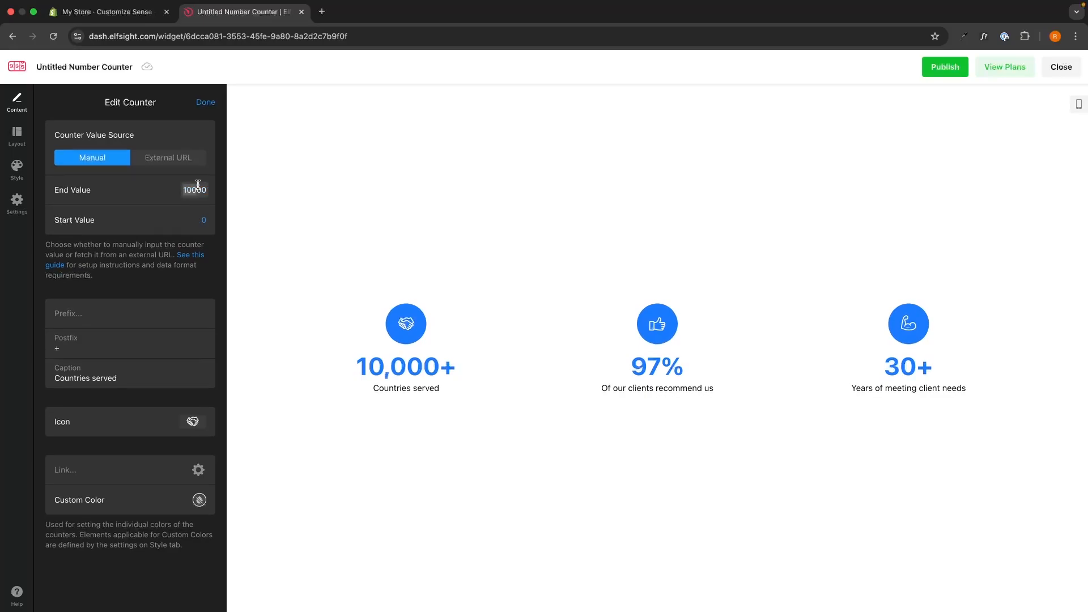
type("86")
left_click(159, 253)
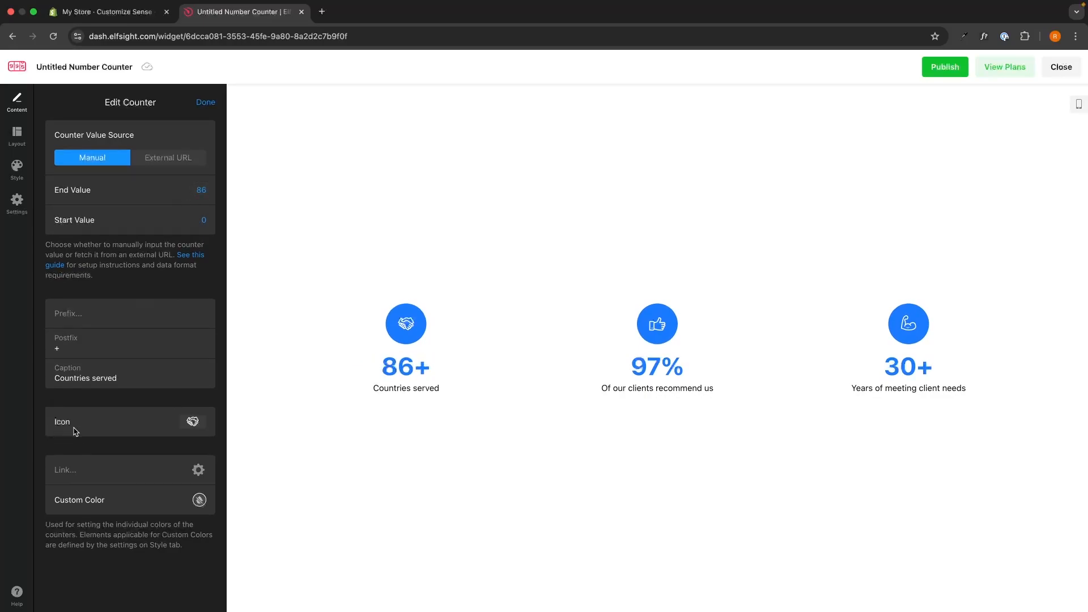
left_click(193, 424)
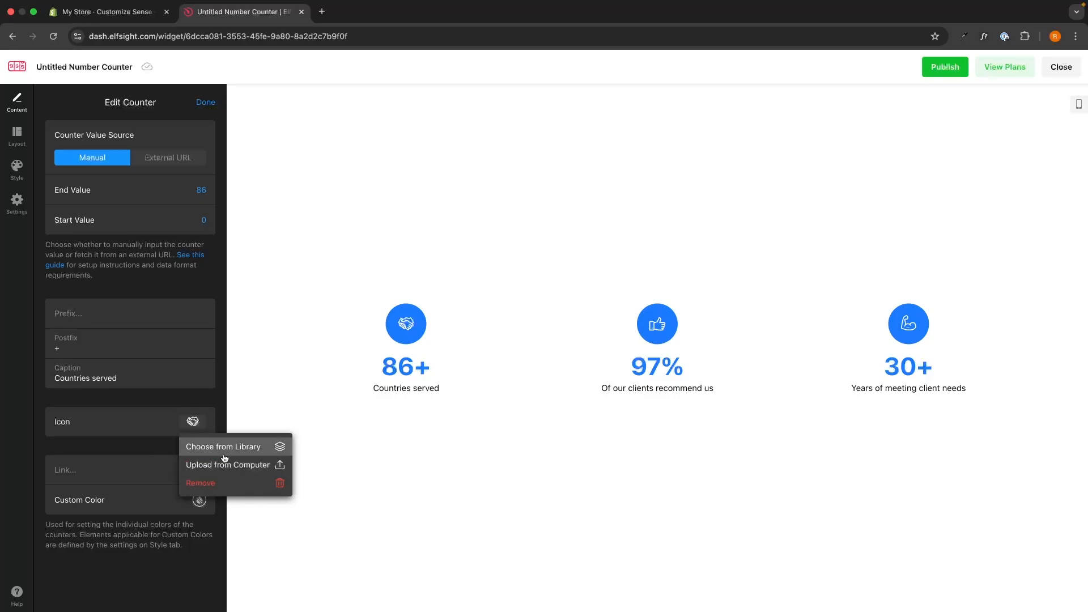
Step: Replace the handshake icon with the outline globe icon from the icon library
left_click(225, 457)
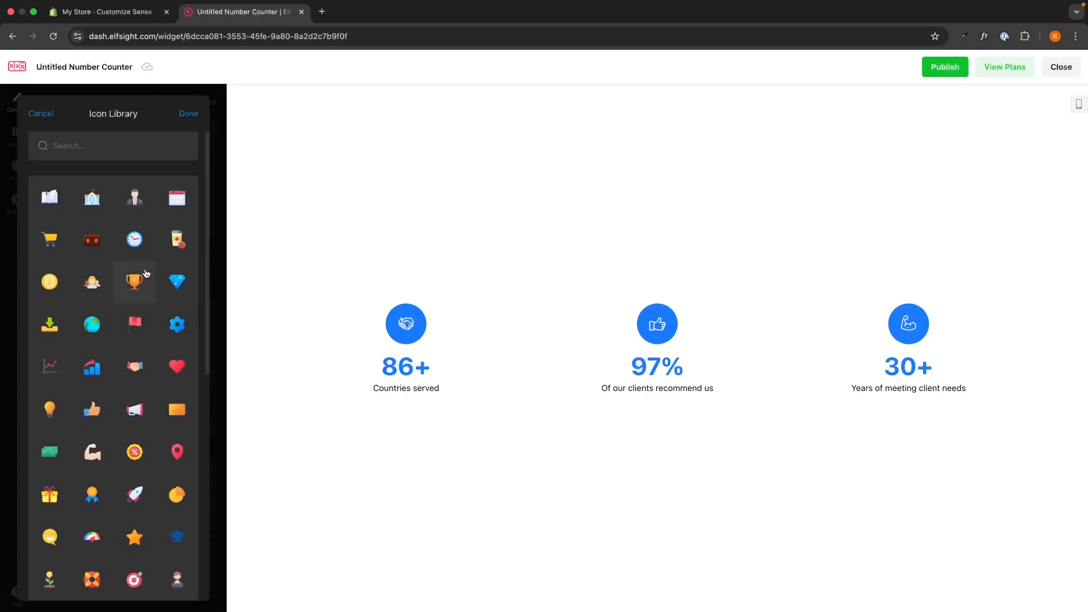
scroll(147, 274, "down", 7)
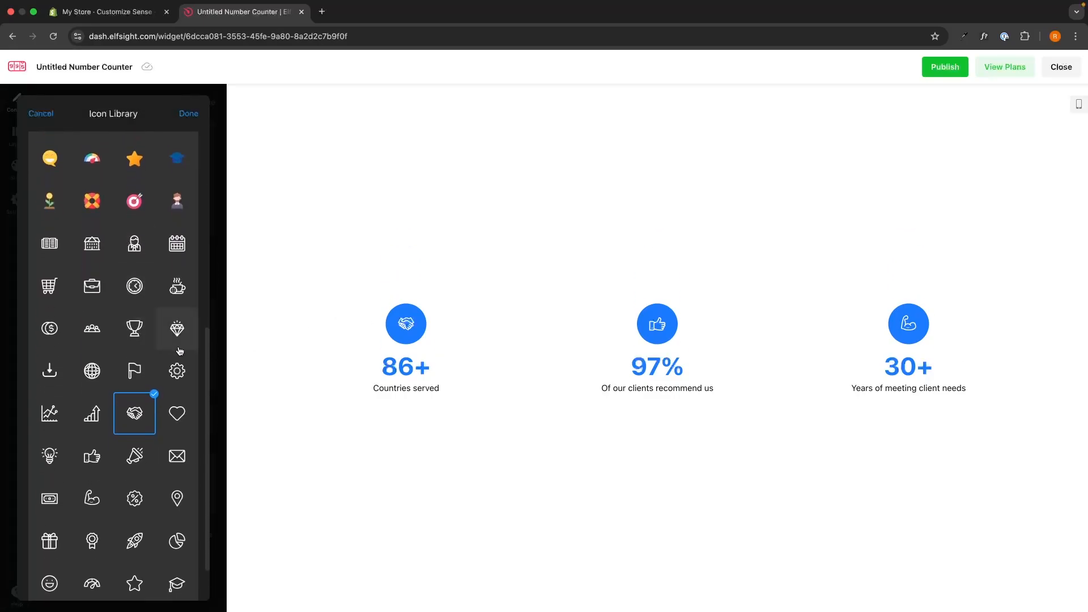
scroll(170, 352, "down", 1)
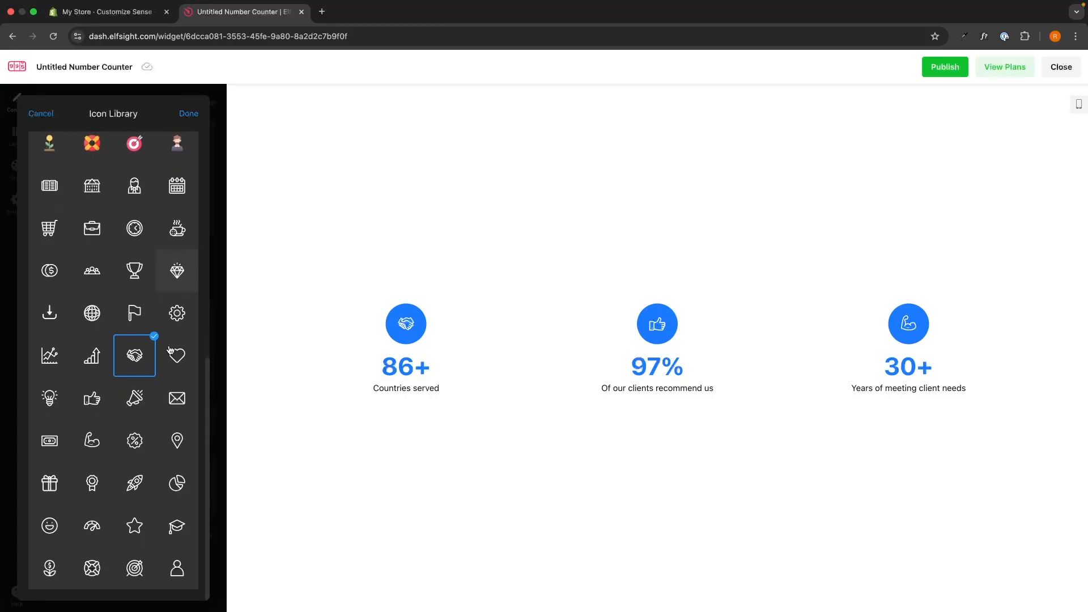
left_click(92, 313)
left_click(189, 113)
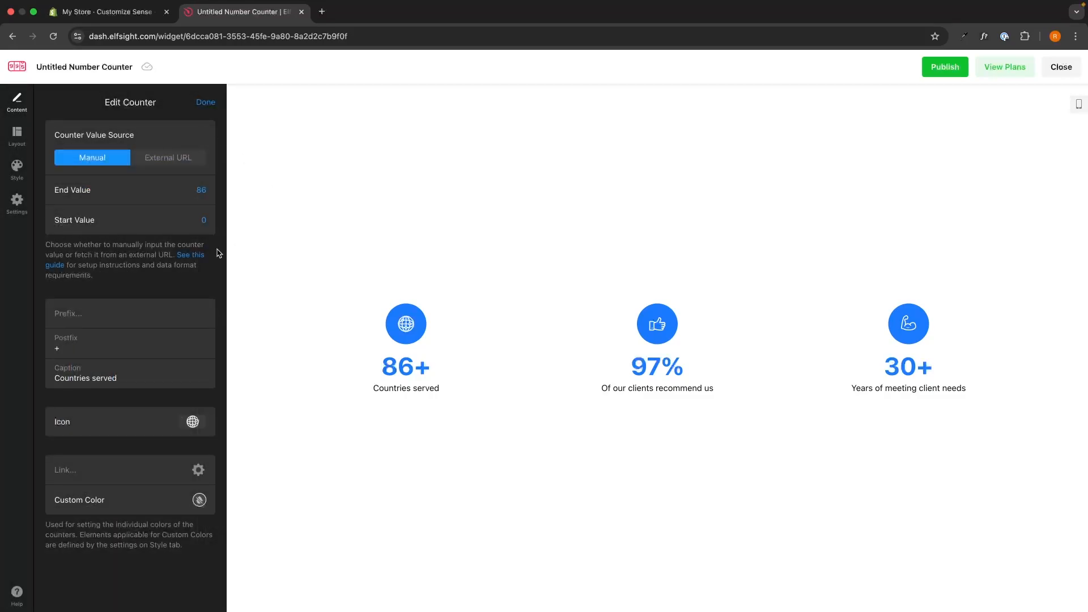
Step: Add a test fourth counter and delete it, keeping three counters
left_click(204, 103)
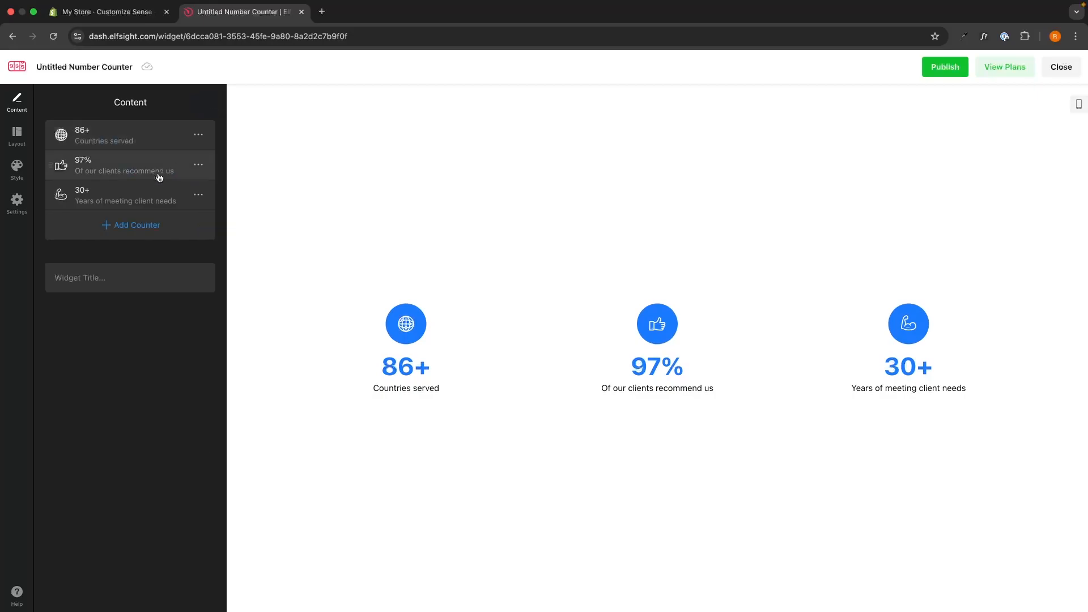
left_click(200, 166)
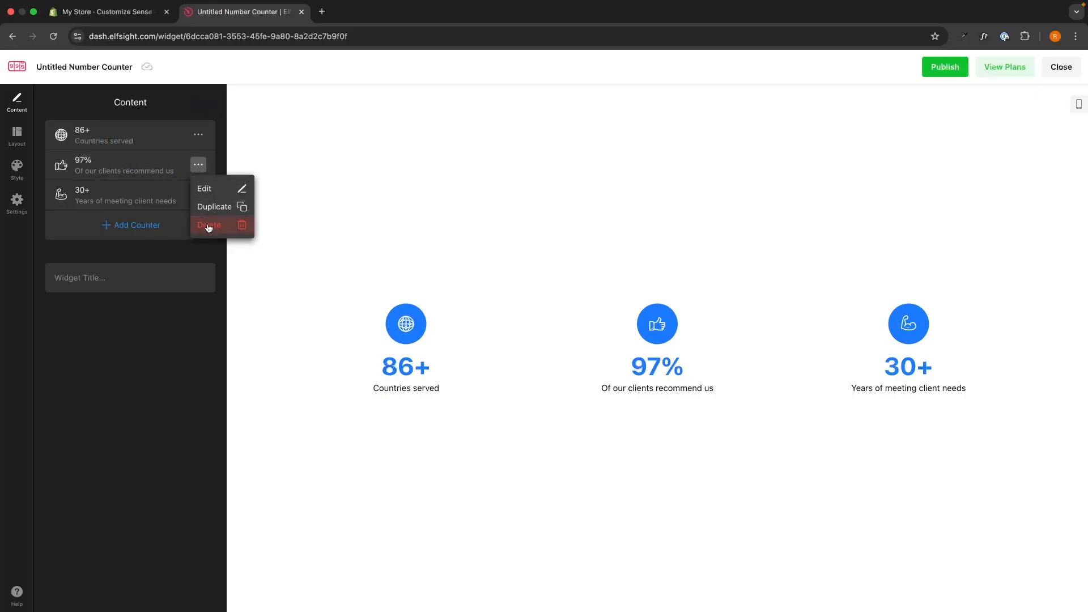
left_click(162, 234)
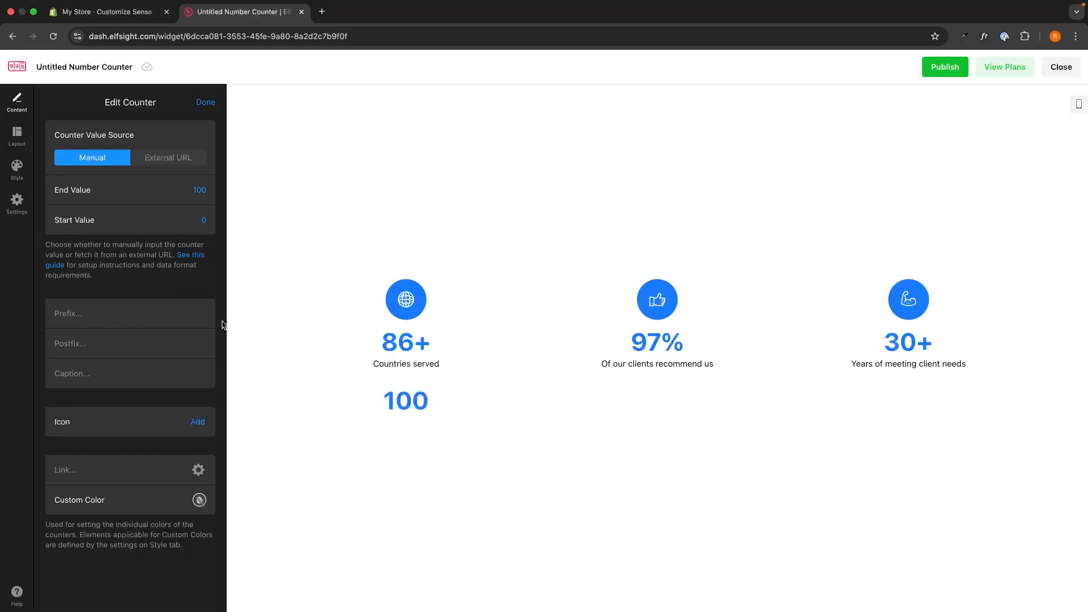
left_click(205, 102)
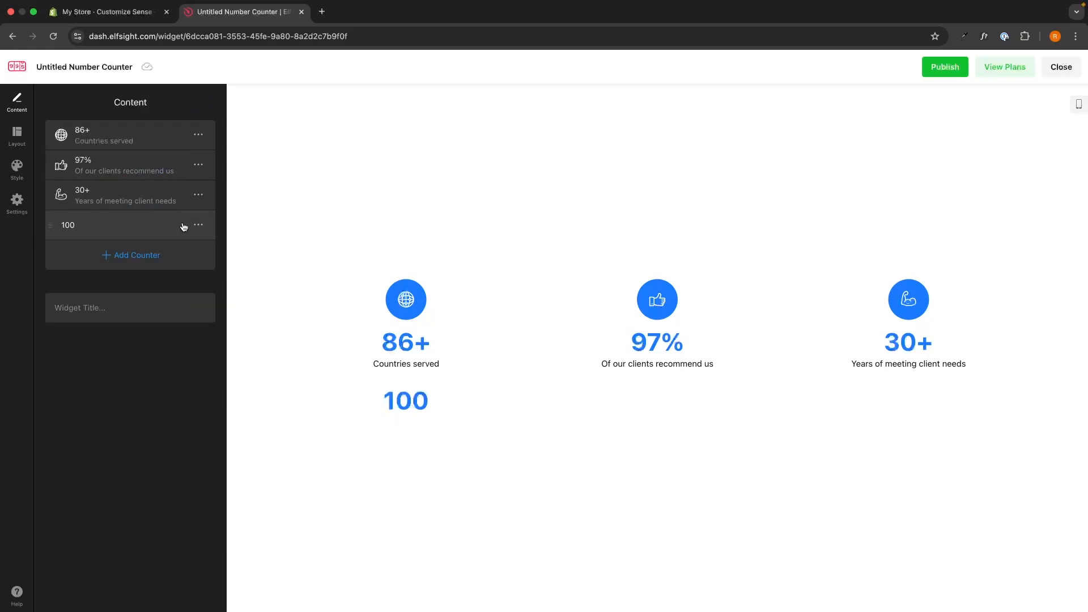
left_click(199, 225)
left_click(209, 285)
Step: Type a test widget title 'FNEJGBNE' and erase it, leaving the title empty
left_click(112, 277)
type("FNE")
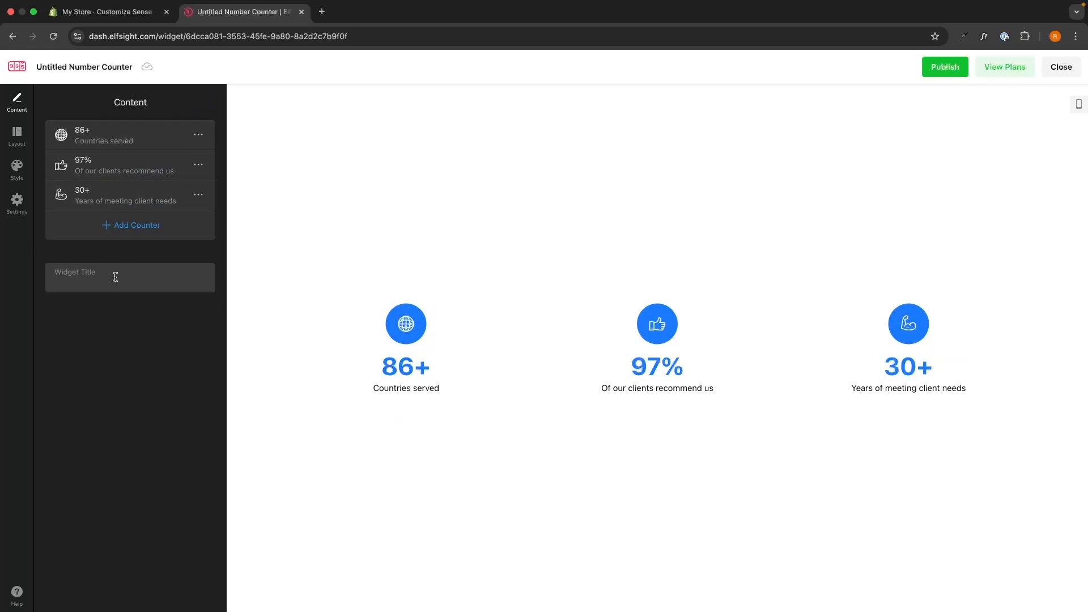
type("JGBNE")
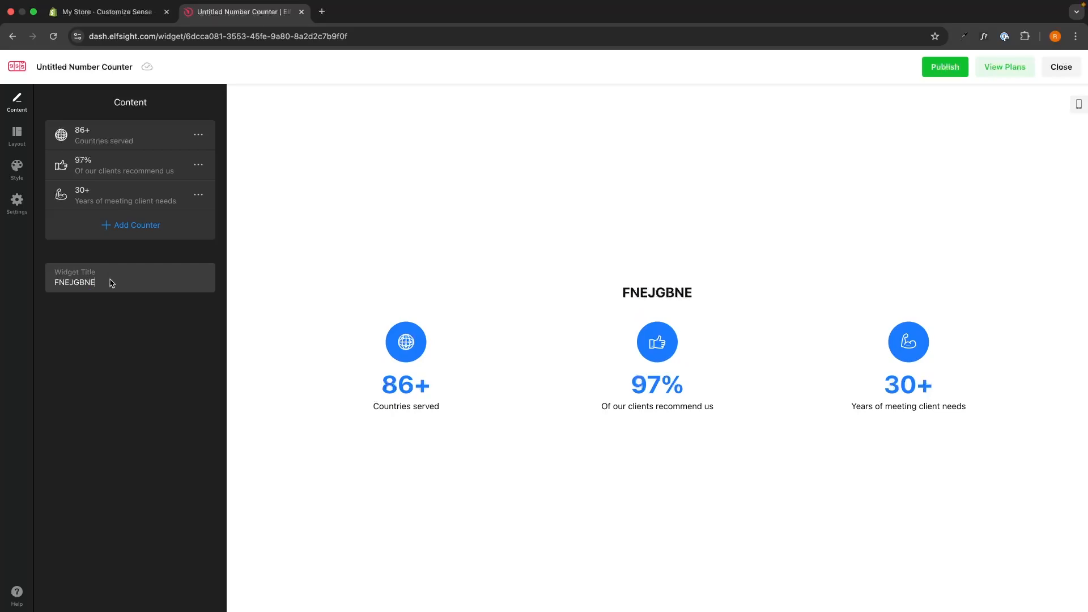
key("super+a")
key("BackSpace")
left_click(148, 320)
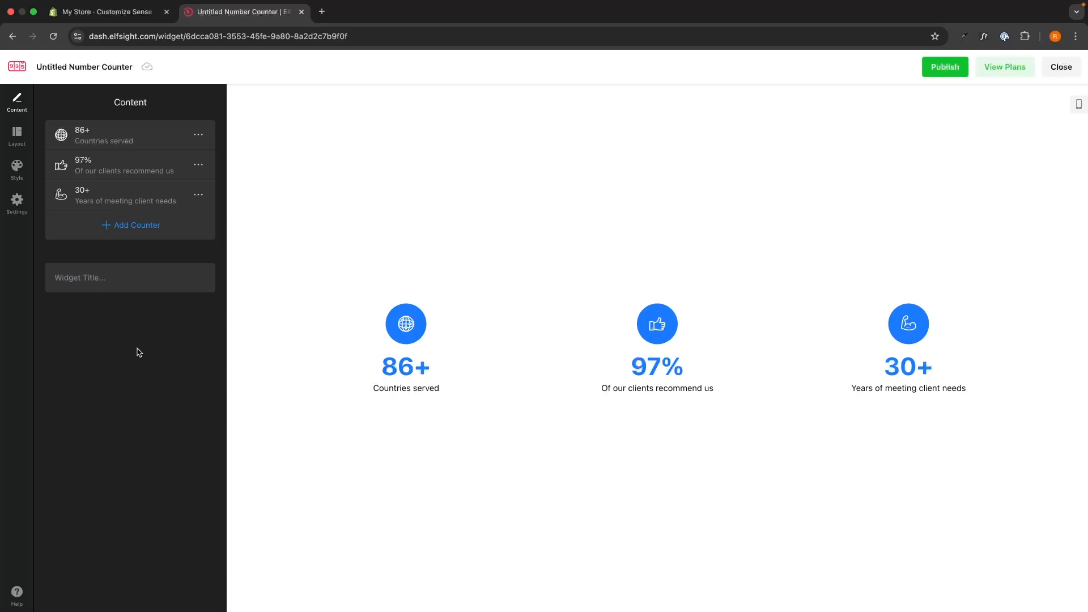
Step: Check Mobile Settings and switch Counter Elements Layout to left, then back to centre
left_click(12, 141)
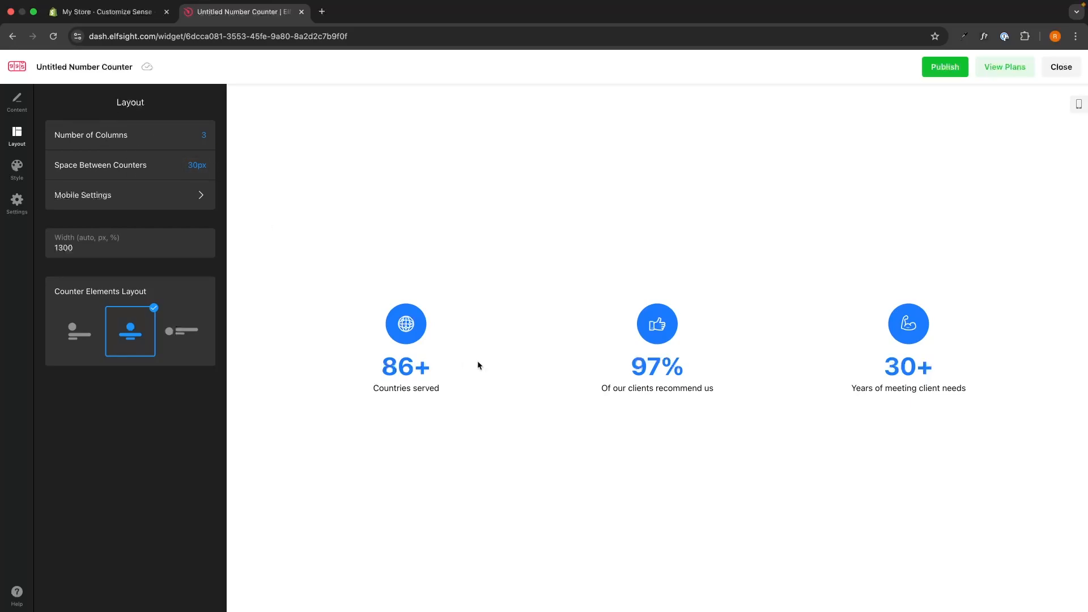
left_click(154, 194)
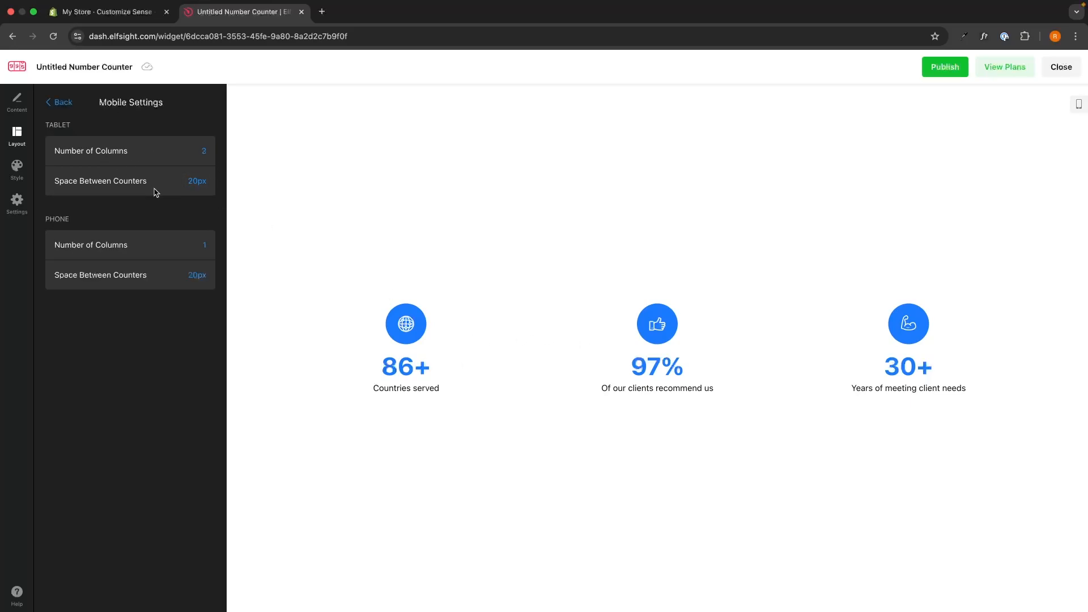
left_click(69, 101)
left_click(63, 329)
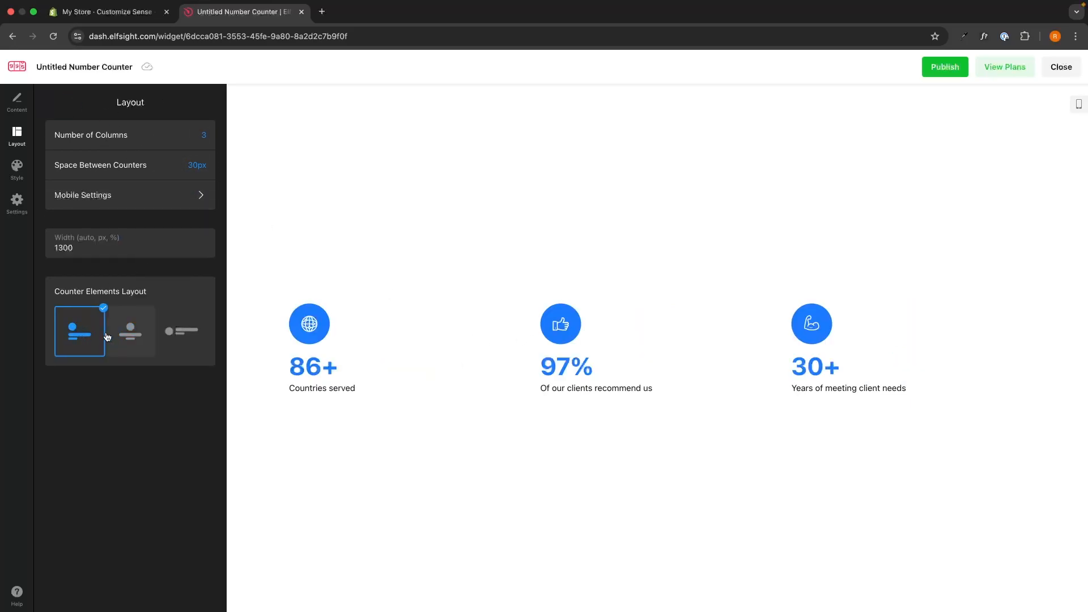
left_click(130, 331)
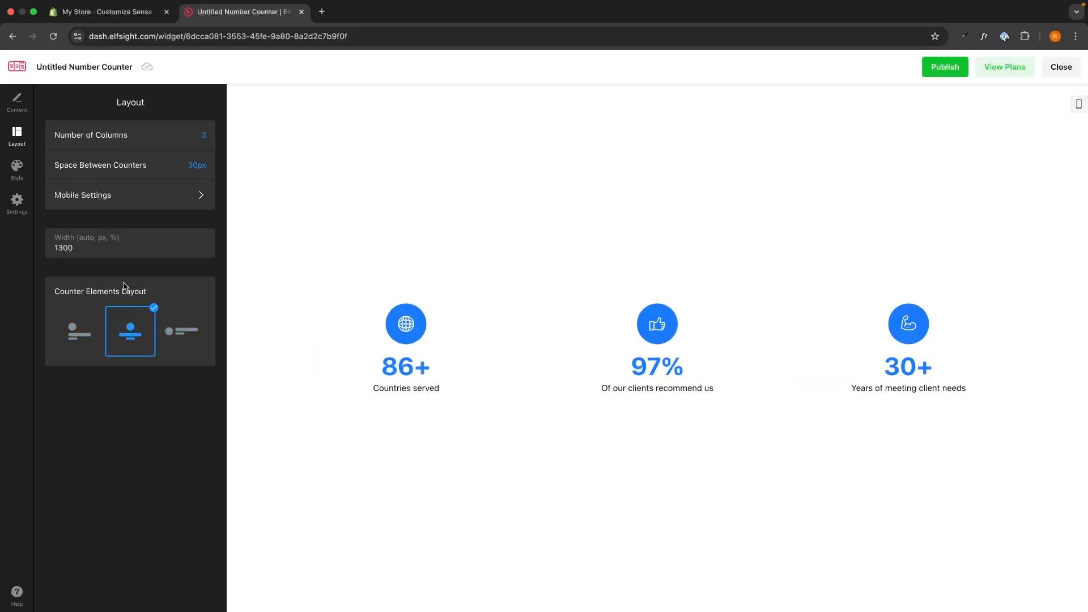
left_click(17, 169)
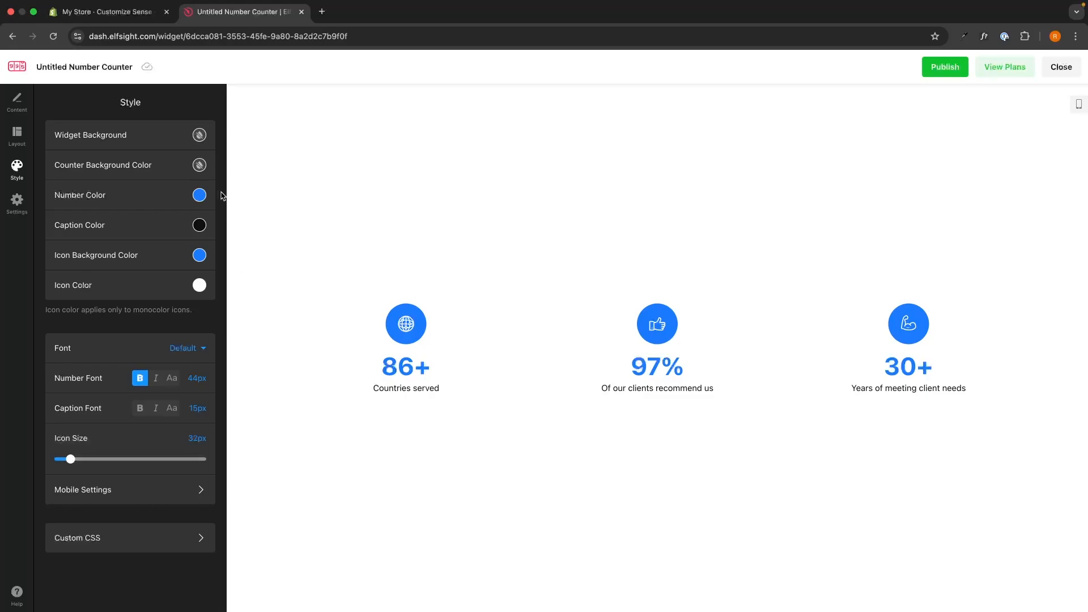
left_click(199, 135)
left_click(198, 267)
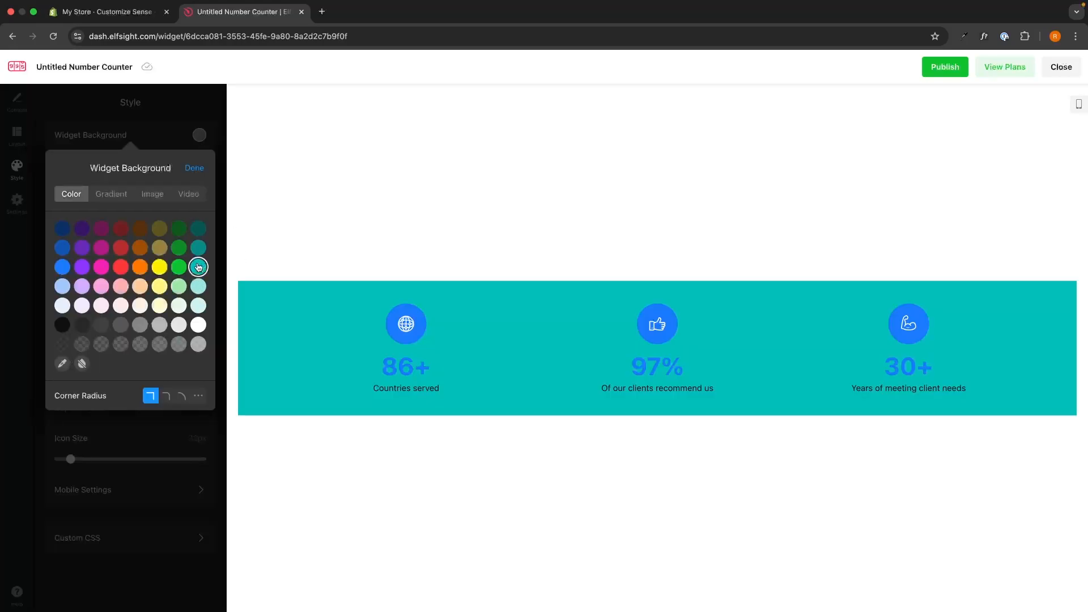
left_click(121, 267)
left_click(82, 363)
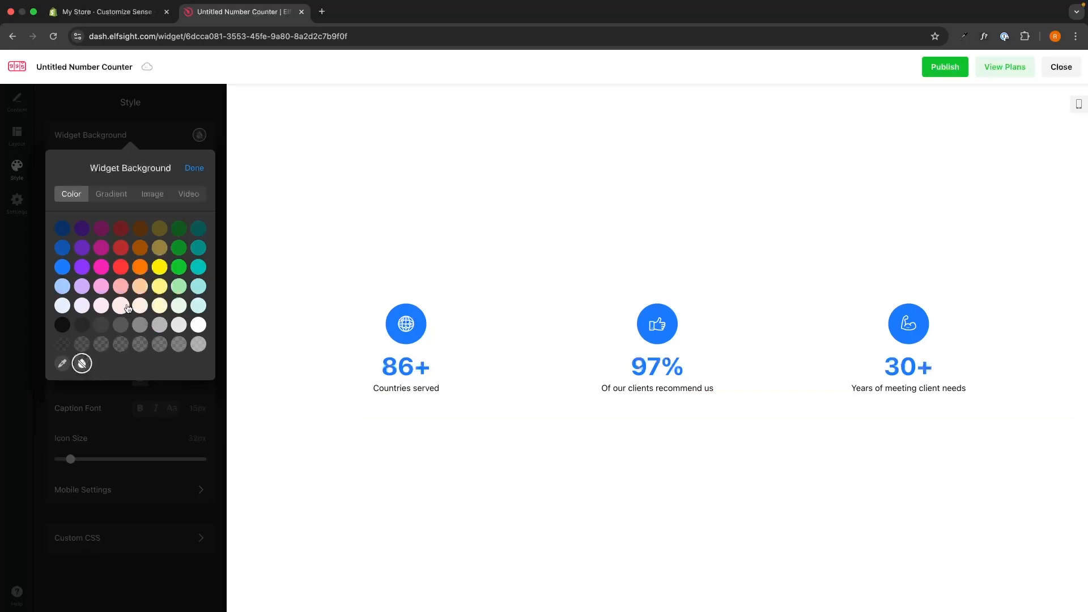
left_click(195, 167)
left_click_drag(54, 170, 173, 170)
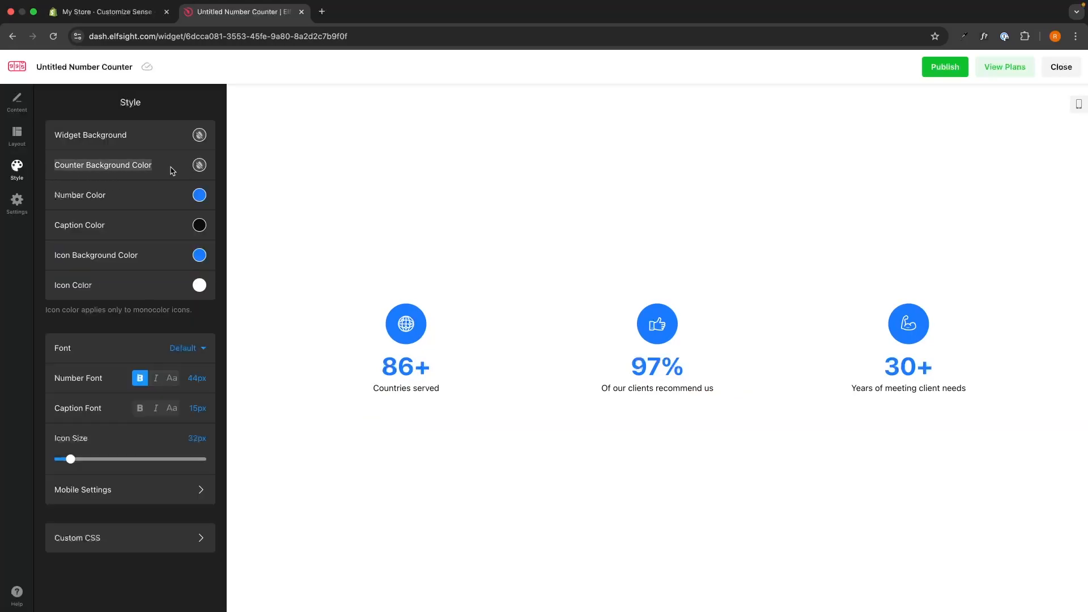
left_click(172, 170)
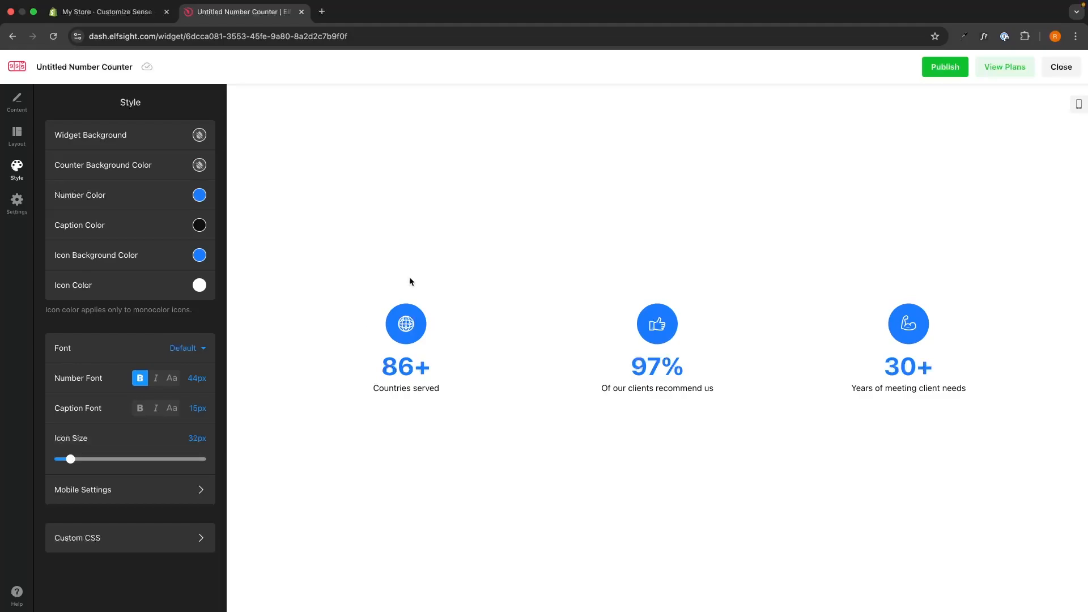
Step: Publish the widget and review the Basic, Pro and Free pricing plans
left_click(945, 67)
left_click(1005, 67)
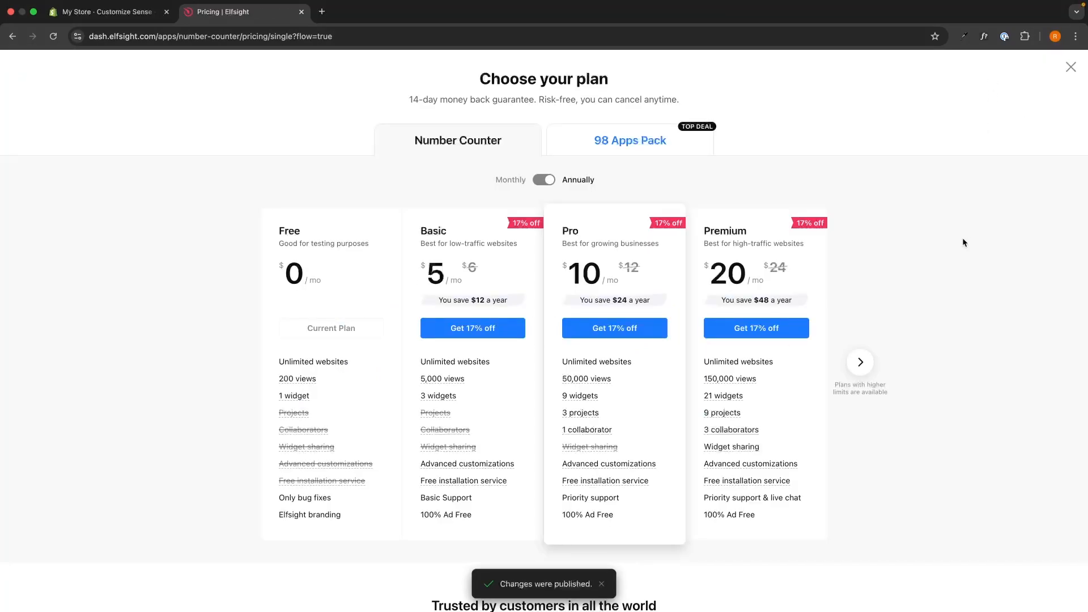
scroll(962, 242, "down", 1)
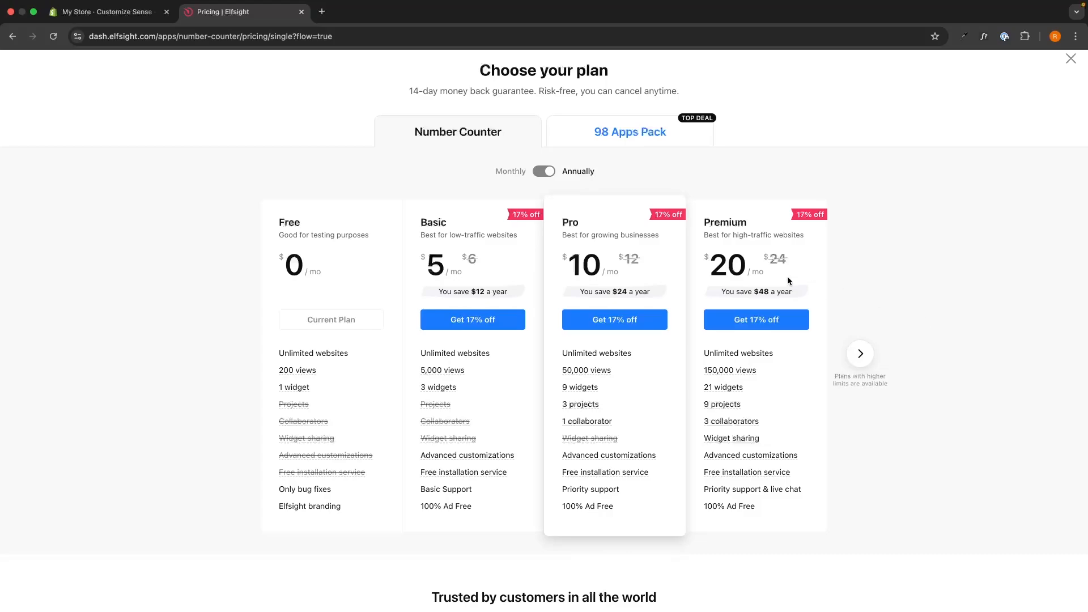
left_click_drag(422, 222, 500, 274)
left_click(457, 358)
left_click_drag(555, 366, 630, 370)
left_click(630, 369)
left_click_drag(263, 507, 341, 508)
Step: Highlight the script snippet in the Embed Code dialog and copy it with Copy Code
left_click(363, 511)
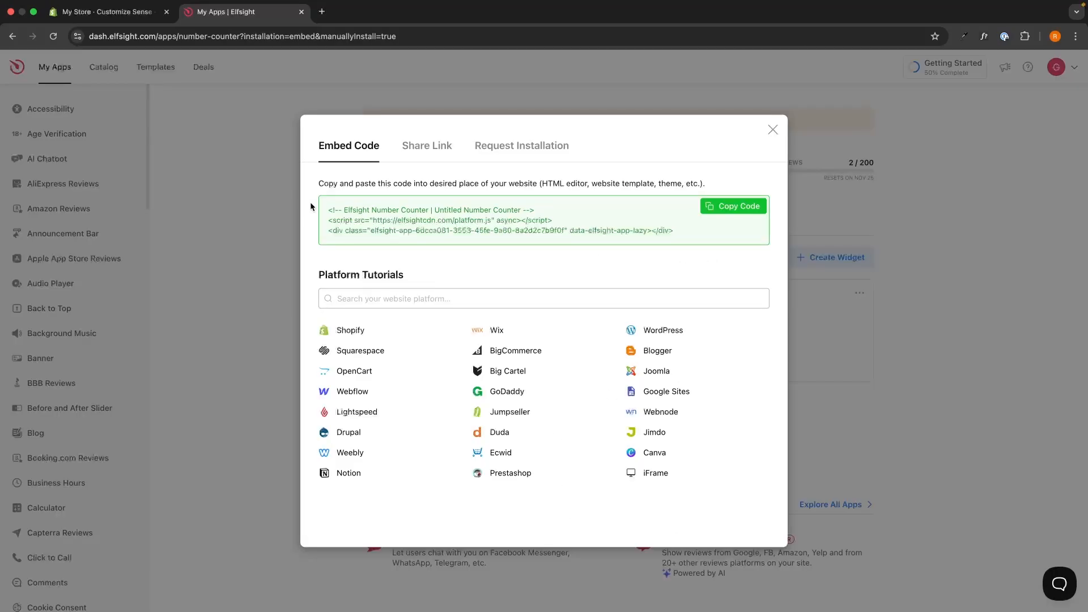
left_click_drag(311, 206, 680, 250)
left_click_drag(686, 237, 352, 209)
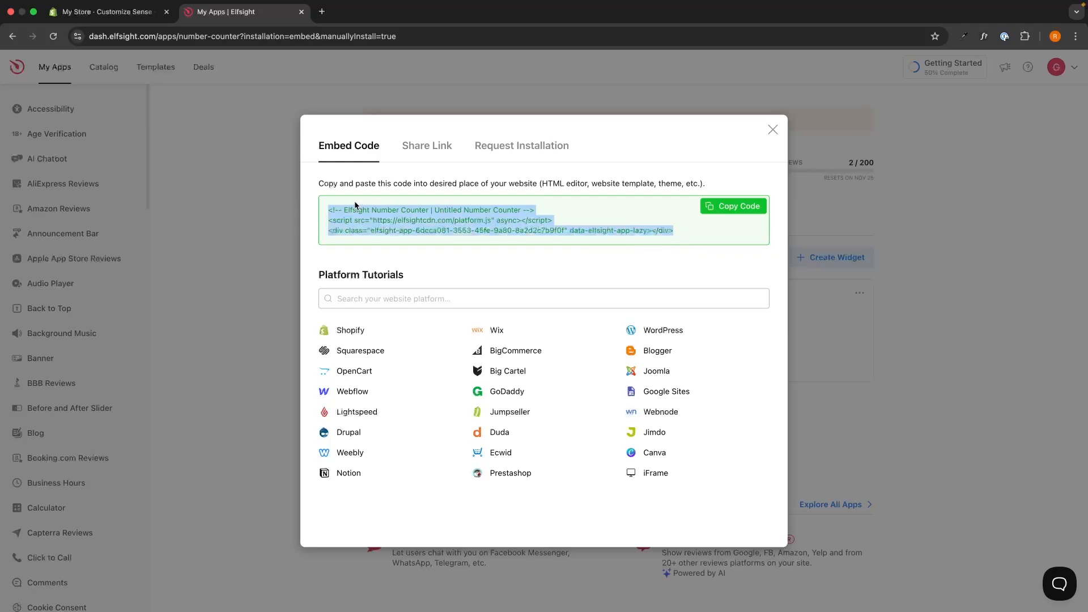
left_click(445, 205)
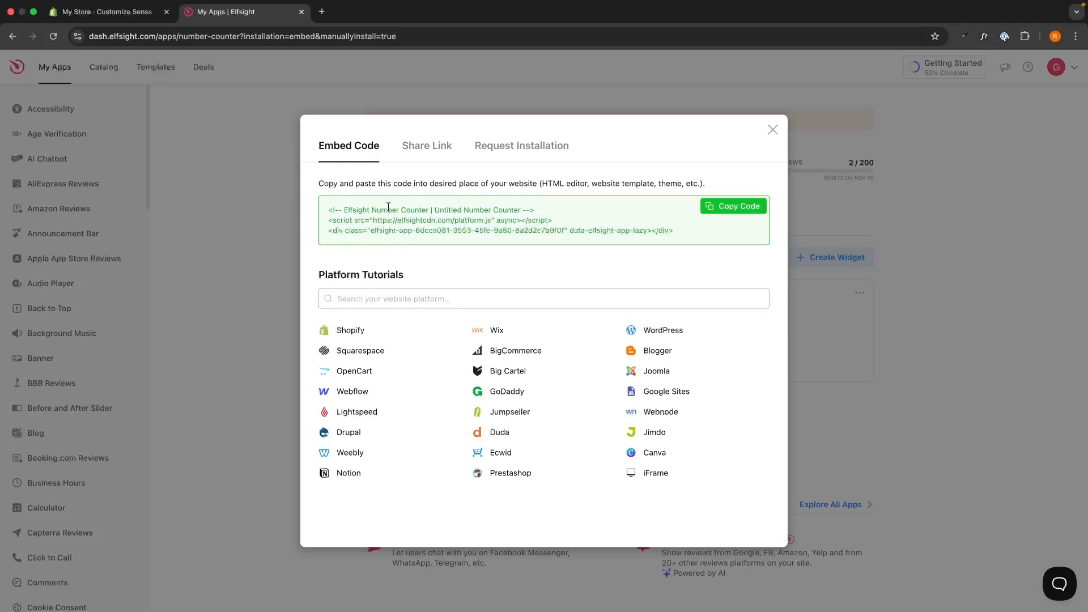
left_click(740, 209)
Step: Add a Custom Liquid section (searched 'cus') and paste the Elfsight embed code into it
left_click(105, 12)
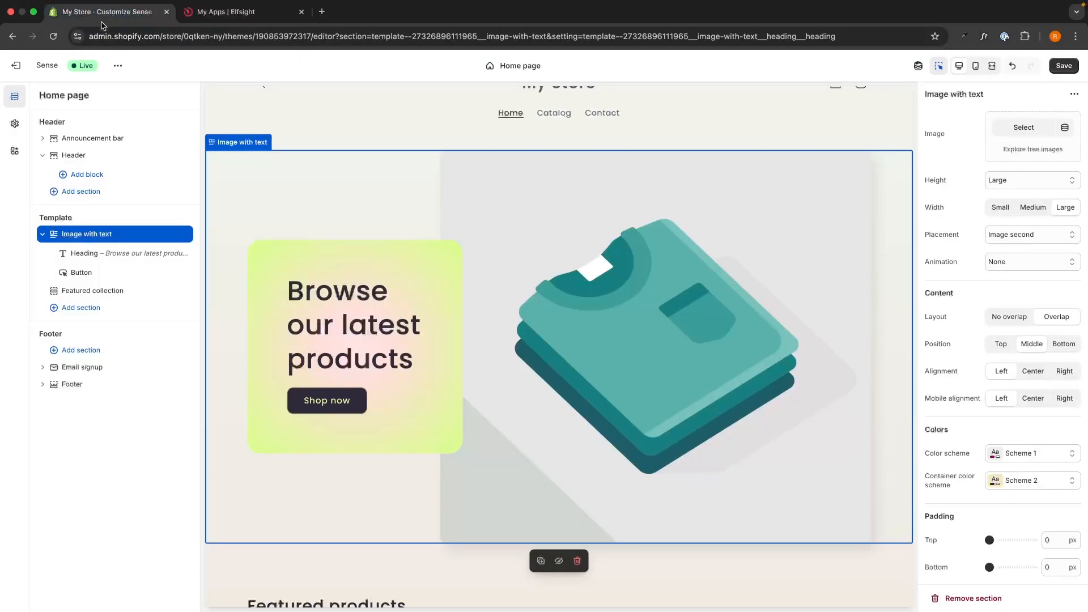
scroll(359, 157, "up", 2)
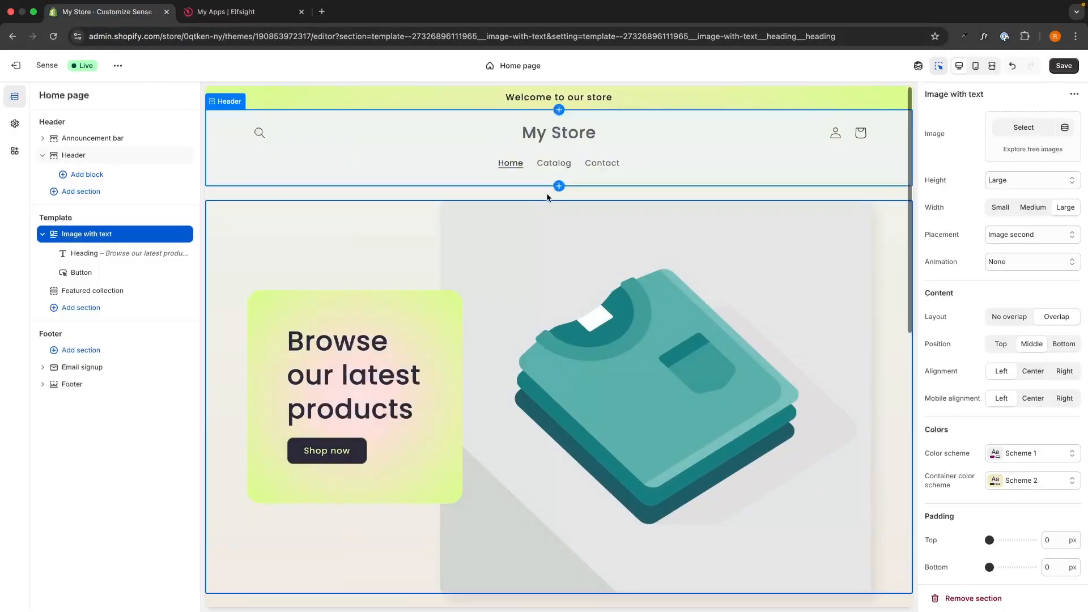
scroll(580, 217, "down", 1)
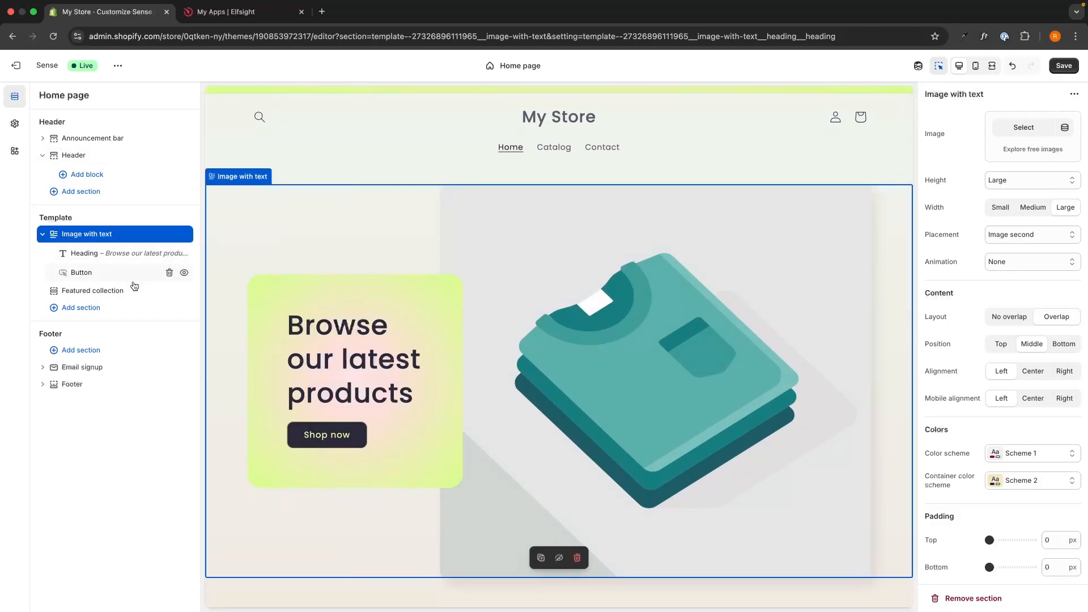
left_click(110, 311)
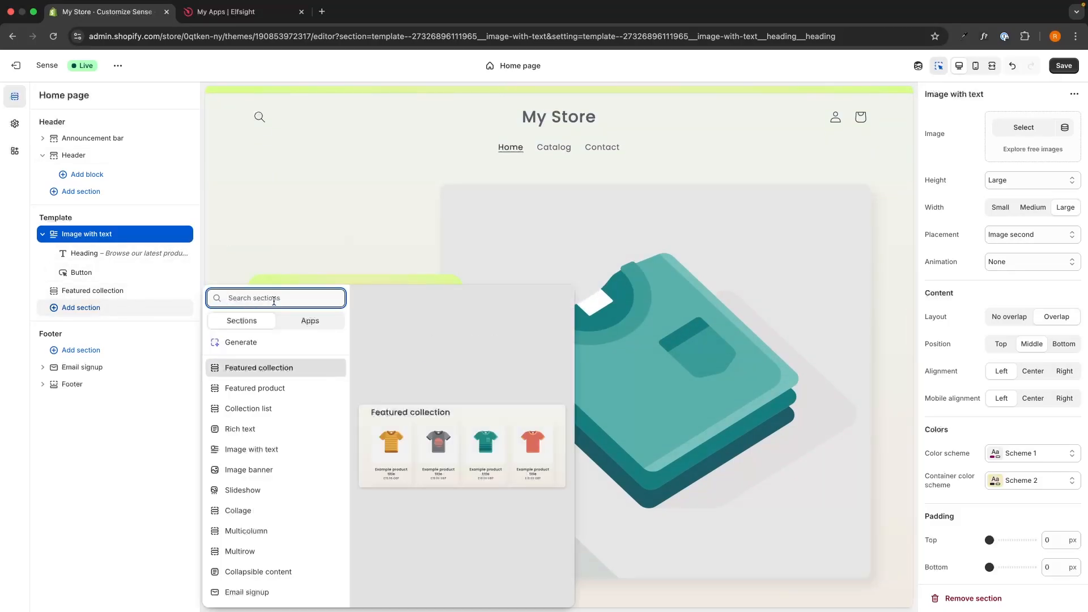
type("cus")
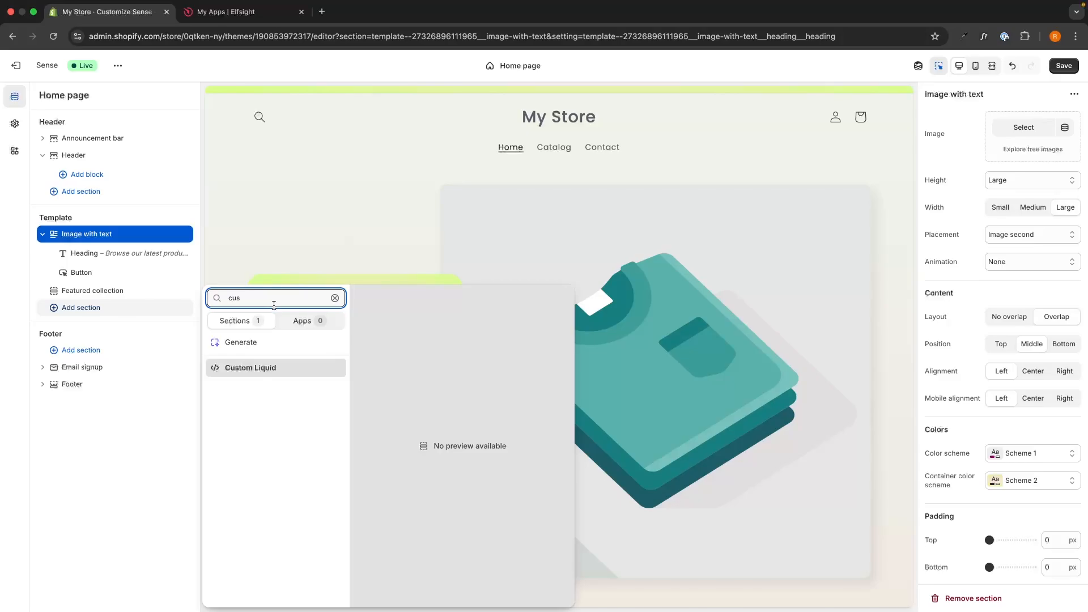
left_click(250, 369)
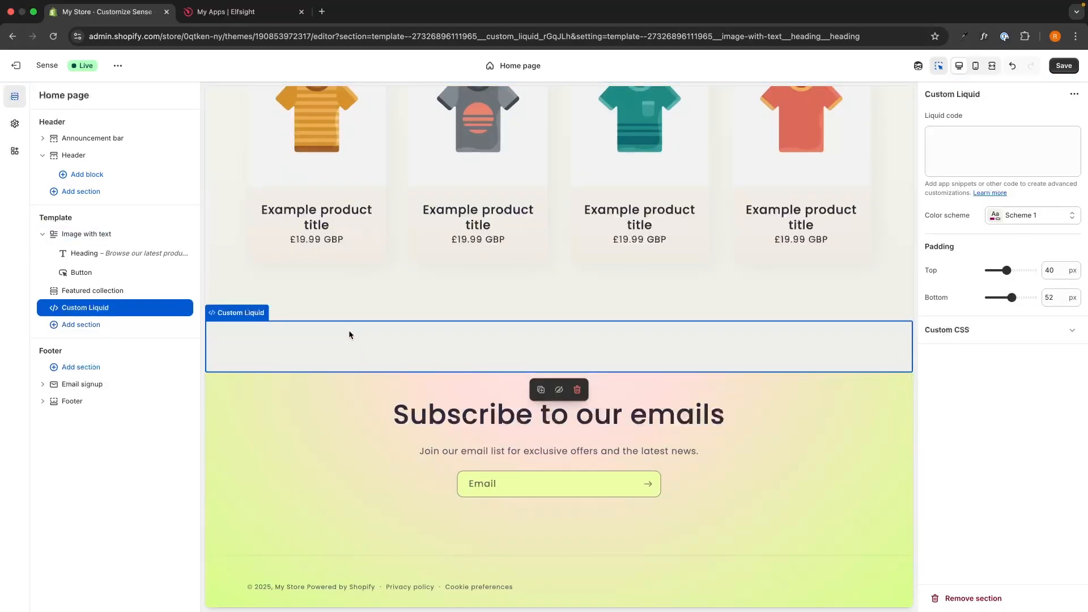
left_click(954, 157)
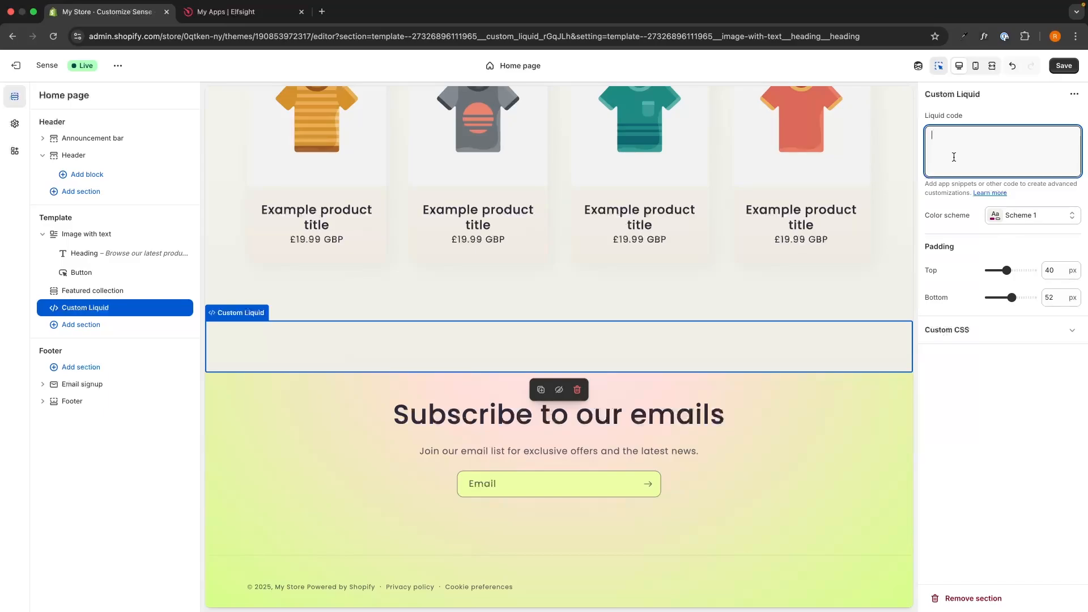
key("ctrl+v")
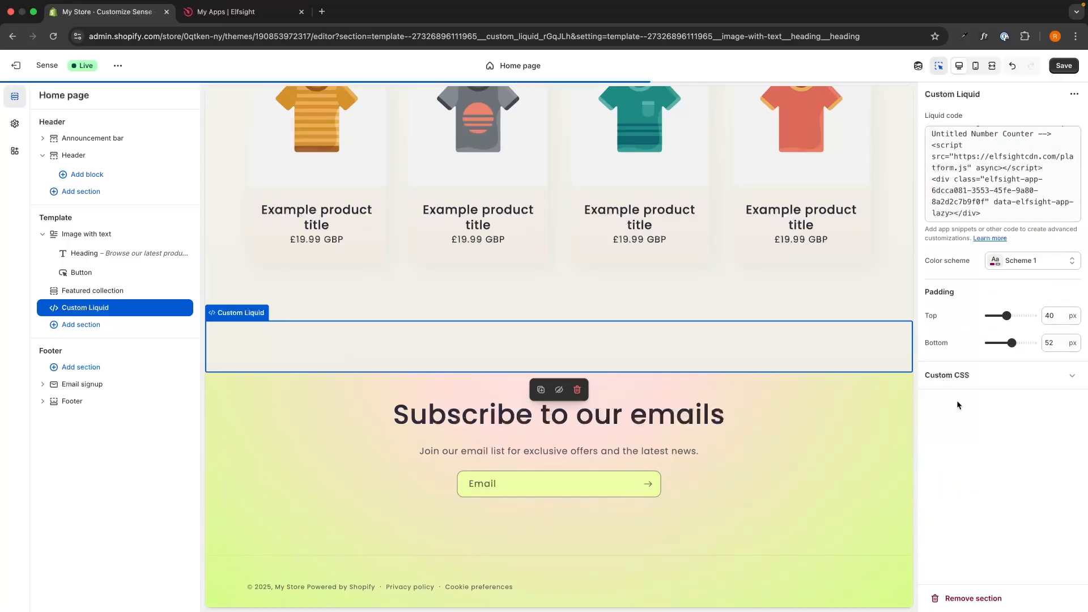